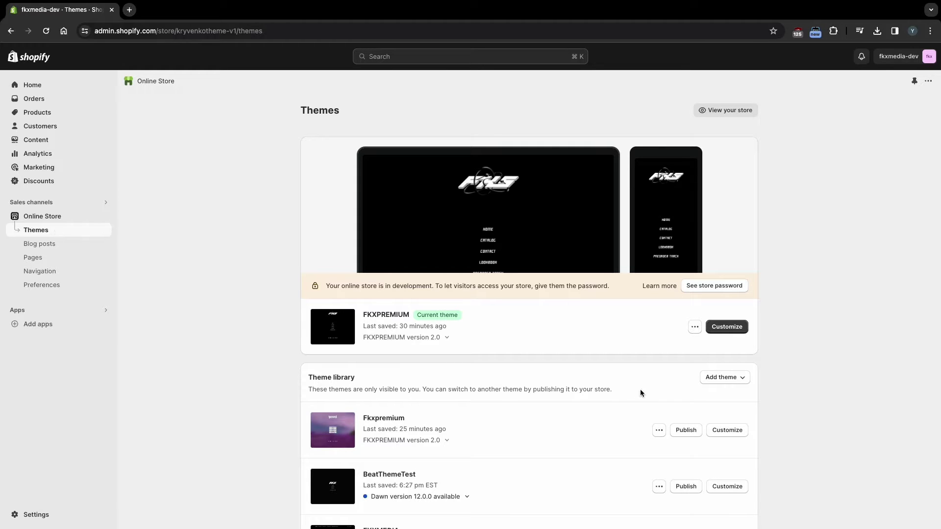
Dismiss the zip-upload dialog and open the live FKXPREMIUM theme in the editor
click(706, 422)
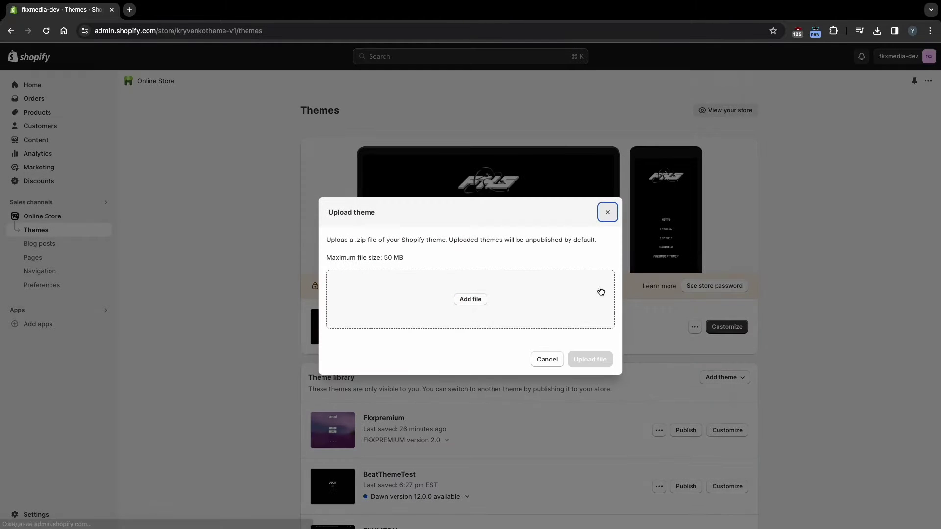
click(607, 213)
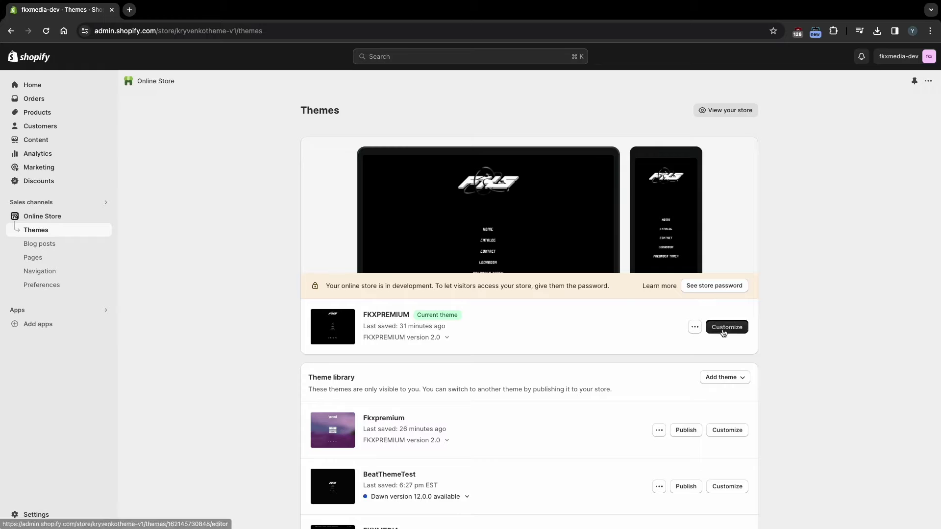
click(723, 333)
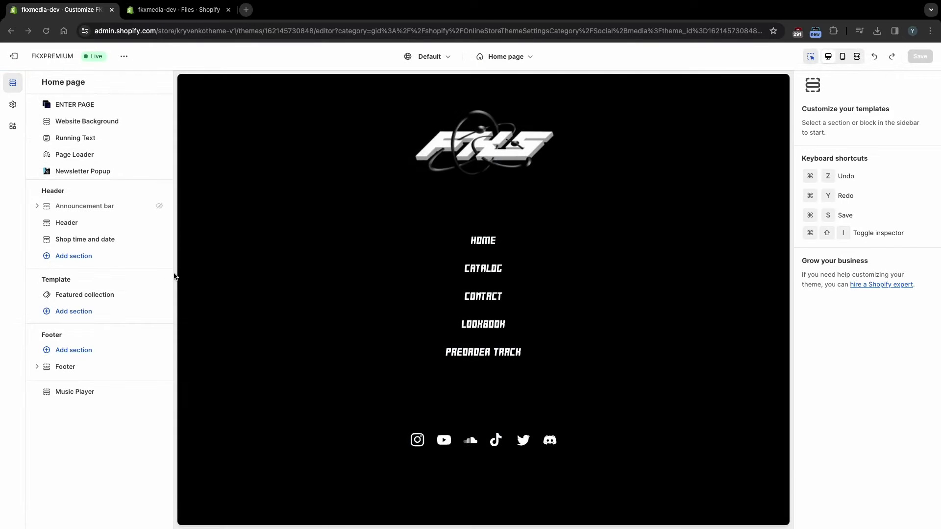
Enable Show Enter Page in the ENTER PAGE section and review its background settings
click(117, 105)
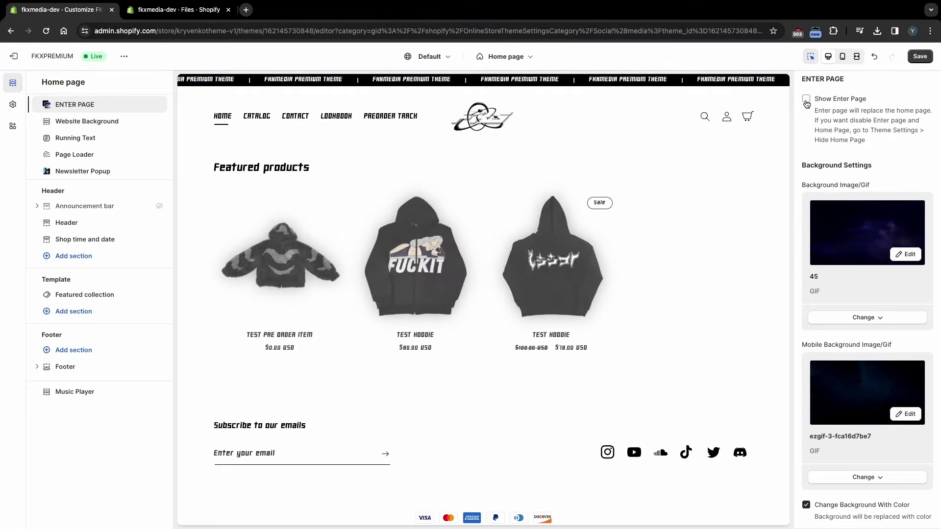
click(806, 99)
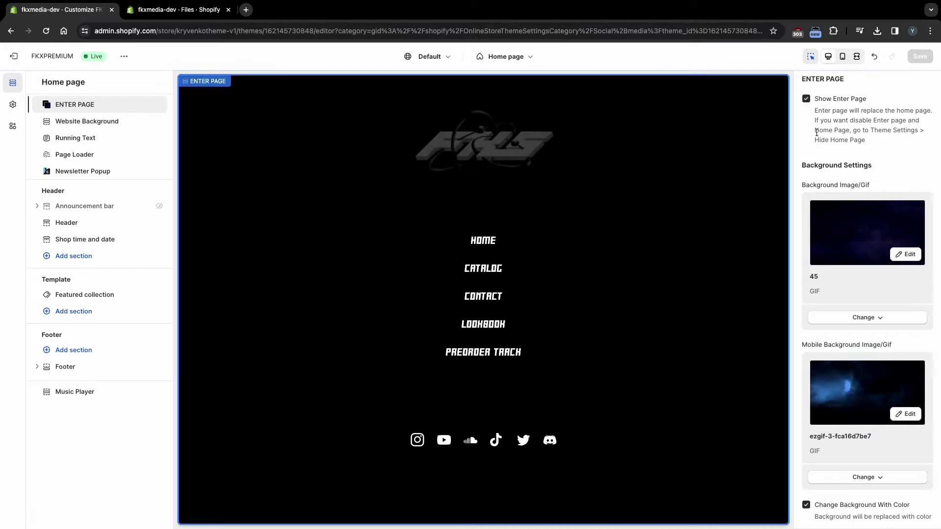
scroll(804, 182, down, 1)
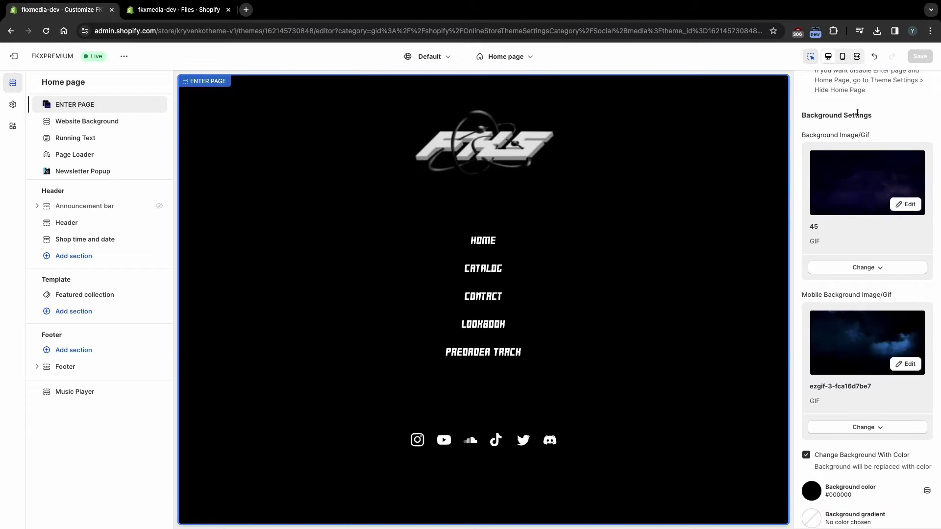
scroll(827, 212, down, 5)
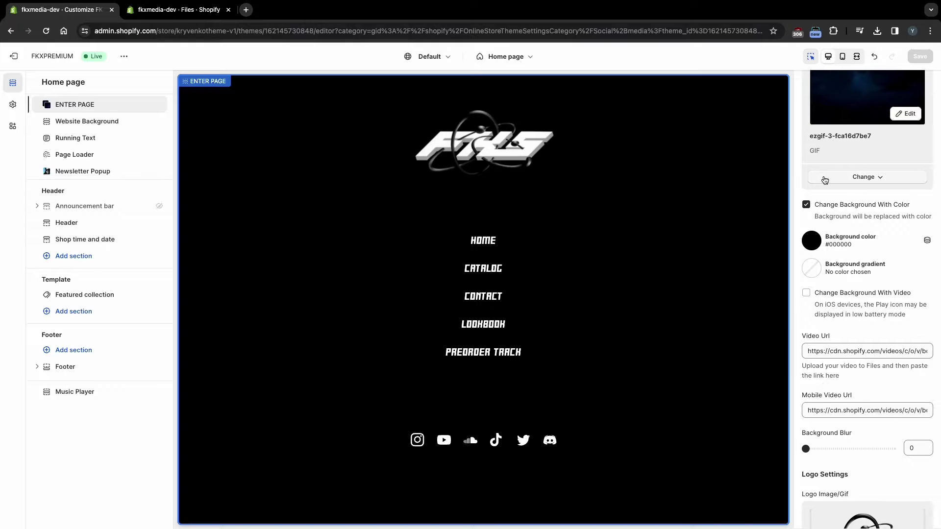
scroll(823, 196, up, 1)
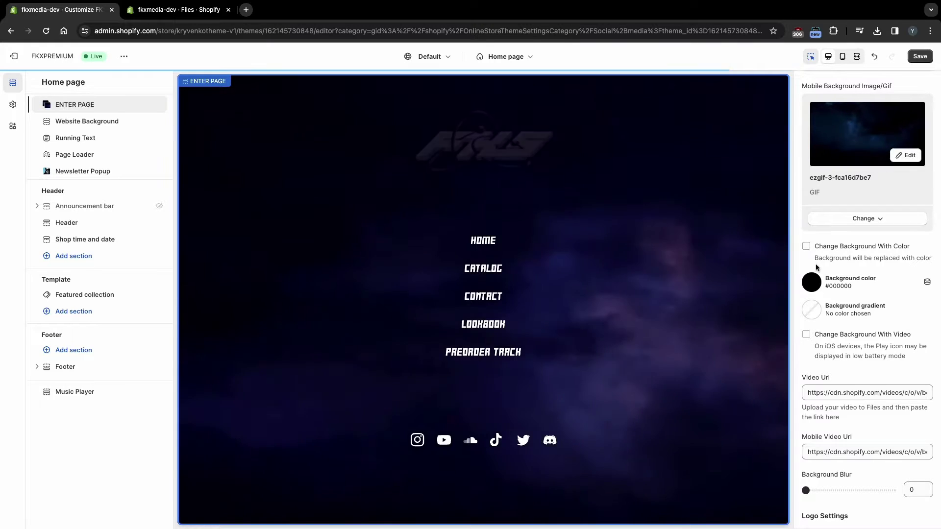
scroll(842, 180, up, 3)
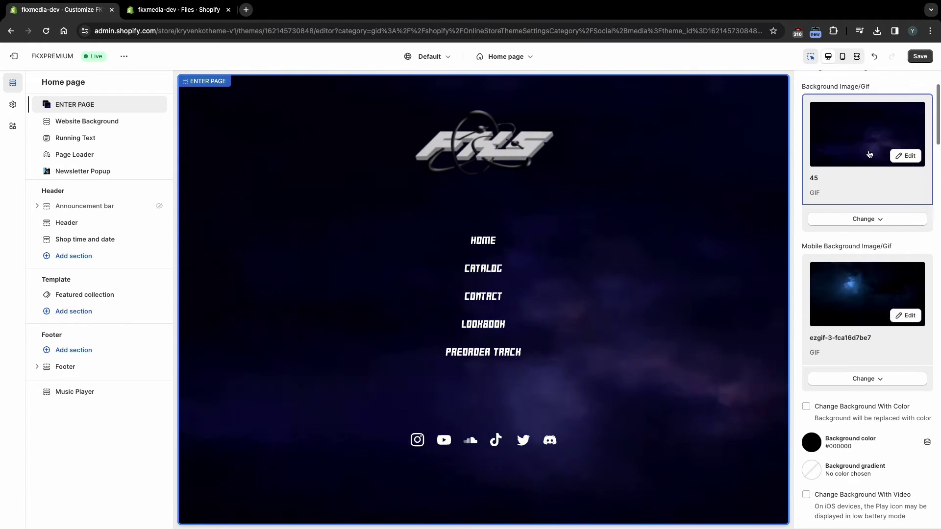
scroll(834, 264, down, 1)
scroll(833, 264, down, 1)
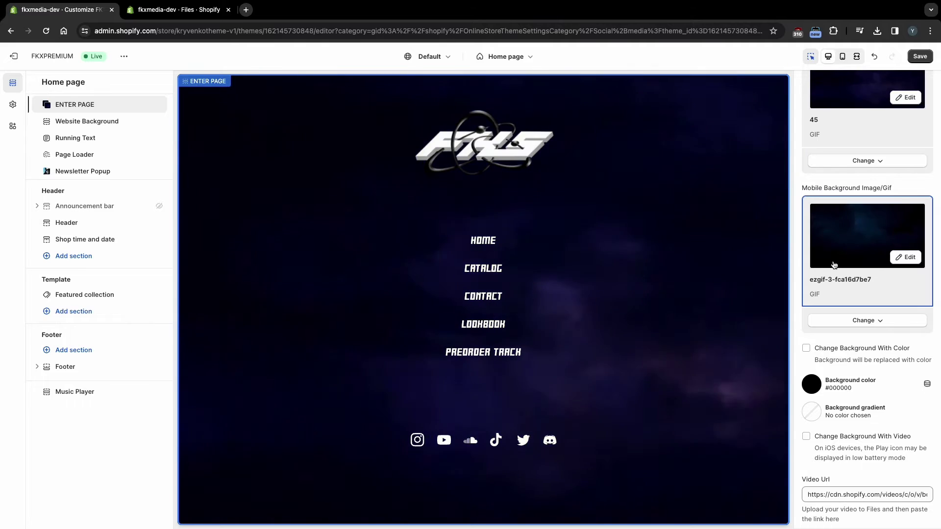
scroll(834, 264, down, 5)
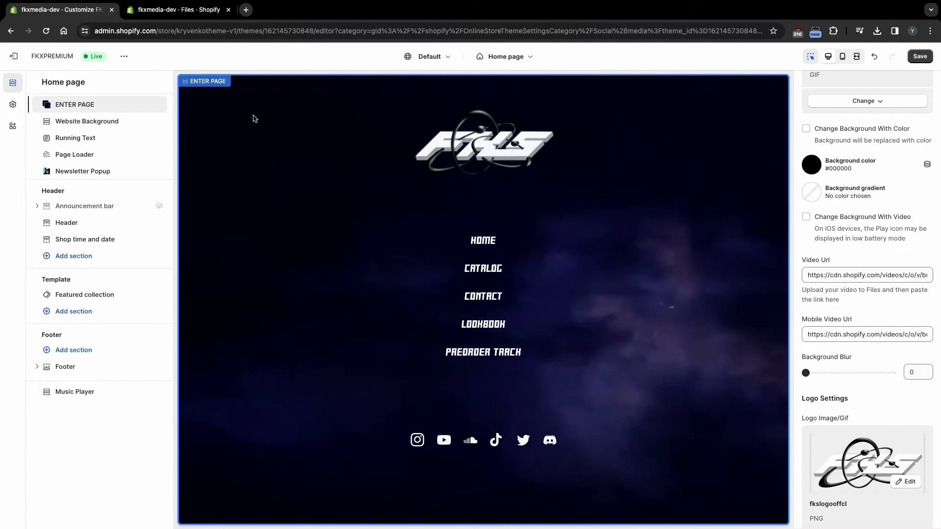
click(204, 12)
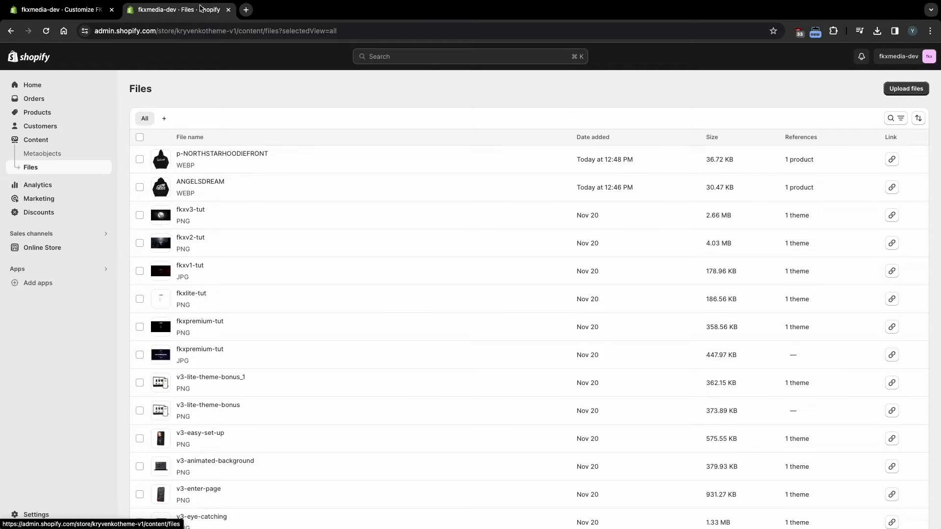
click(79, 11)
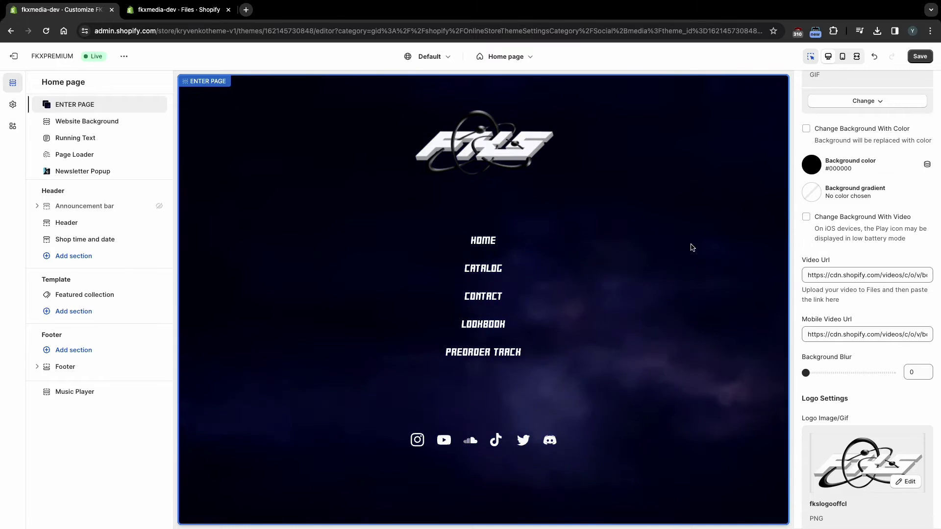
drag(812, 275, 936, 281)
triple_click(825, 332)
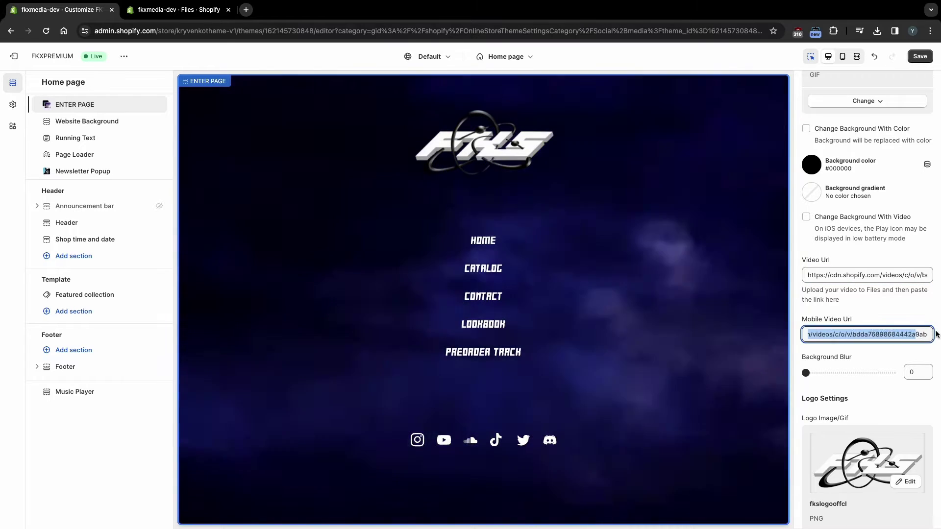
key(ctrl+v)
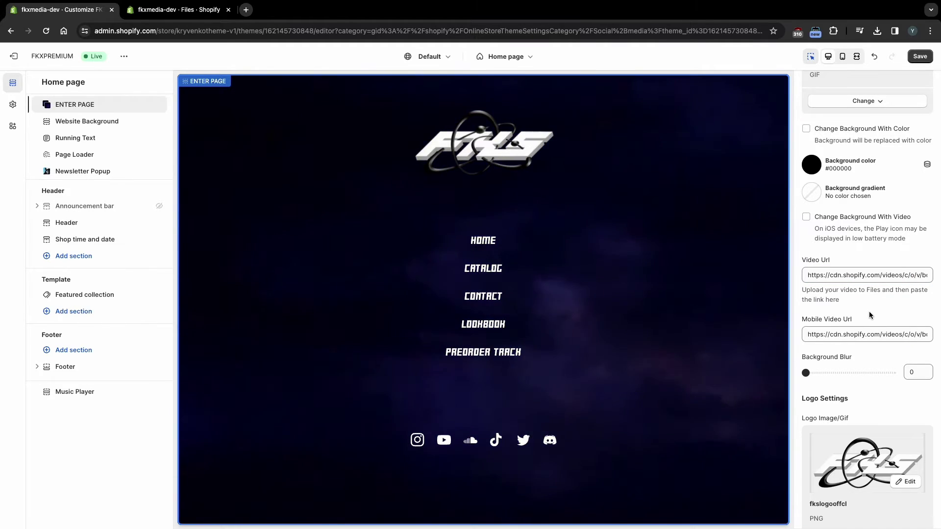
scroll(869, 310, down, 2)
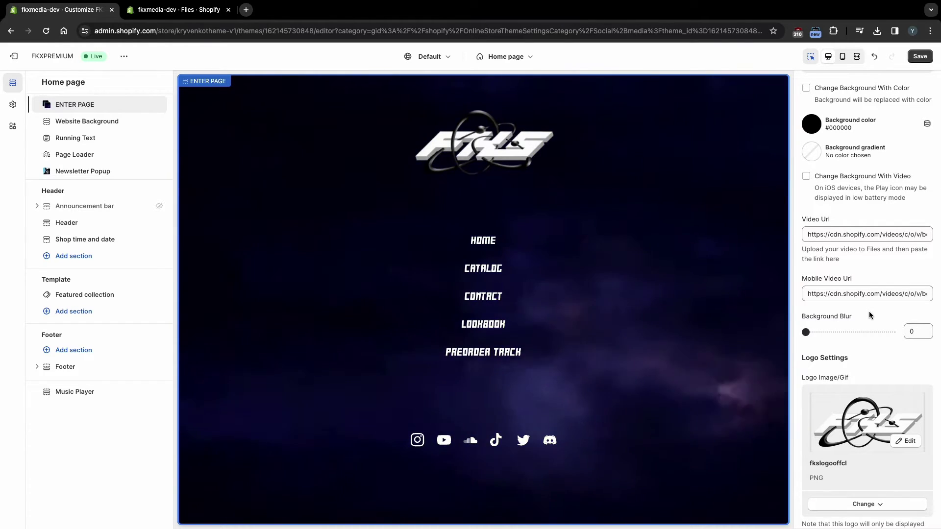
click(842, 57)
click(828, 58)
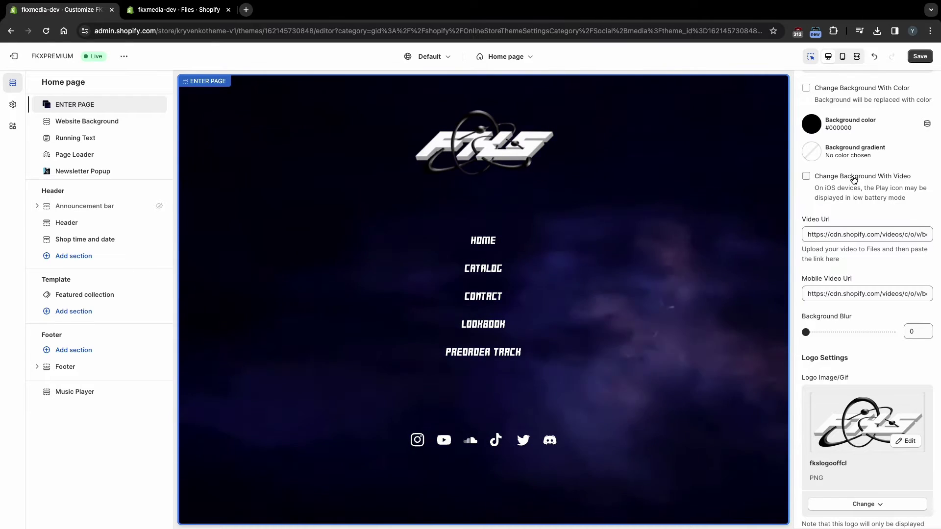
click(853, 180)
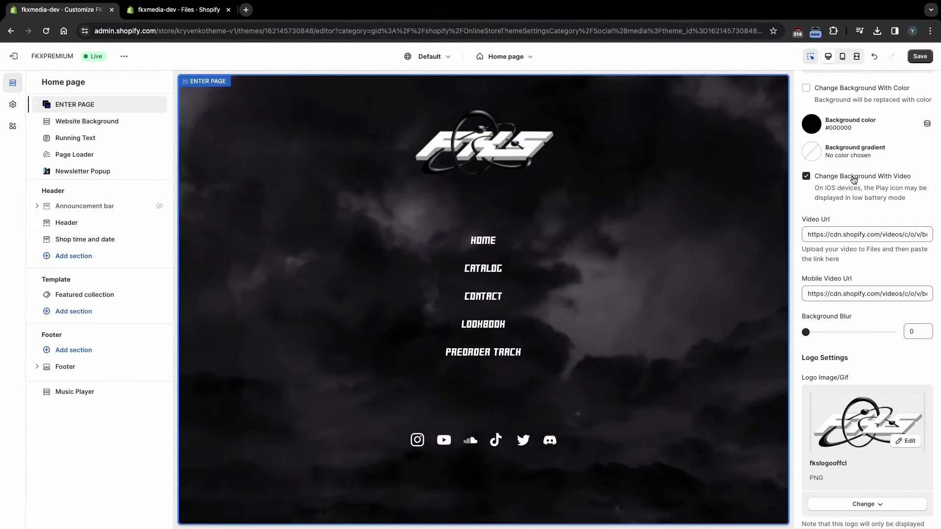
click(853, 179)
scroll(851, 166, up, 3)
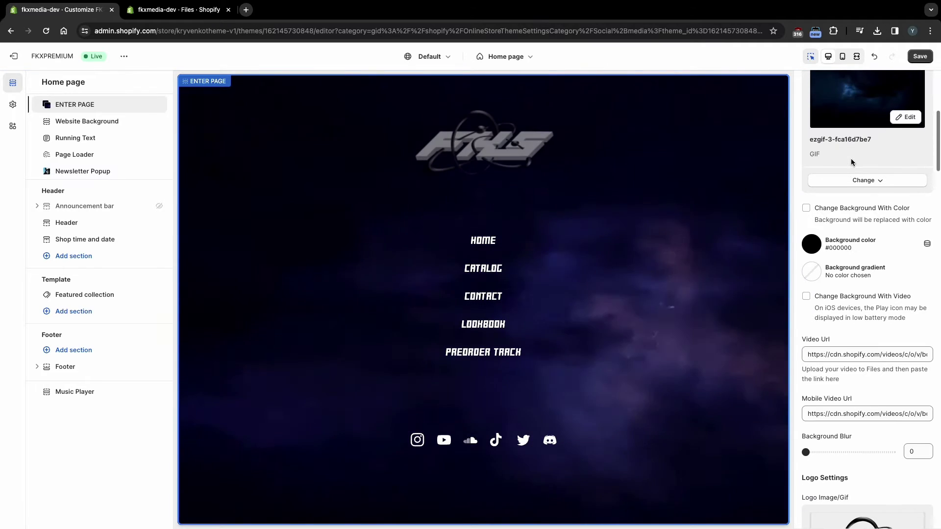
Set the Enter Page Background Blur to 27, leaving the logo image unchanged
scroll(850, 158, down, 3)
scroll(851, 158, down, 3)
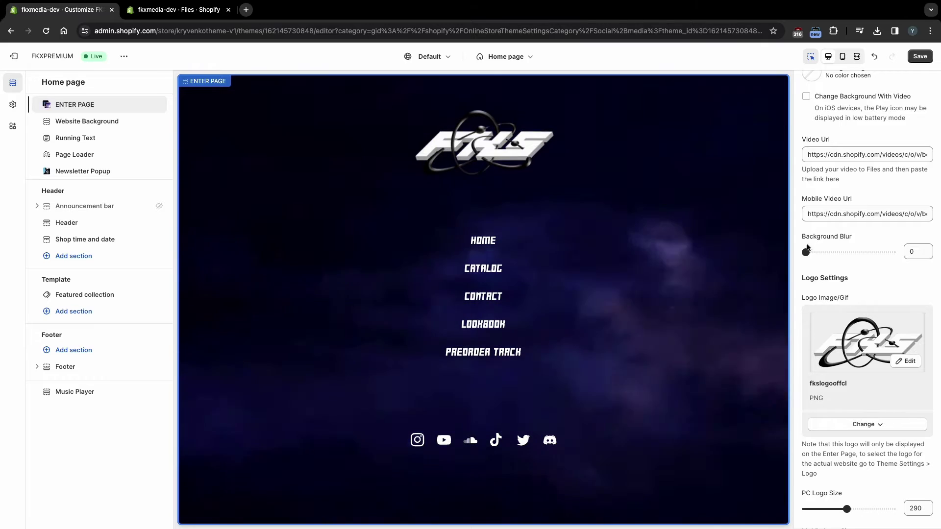
drag(809, 251, 836, 252)
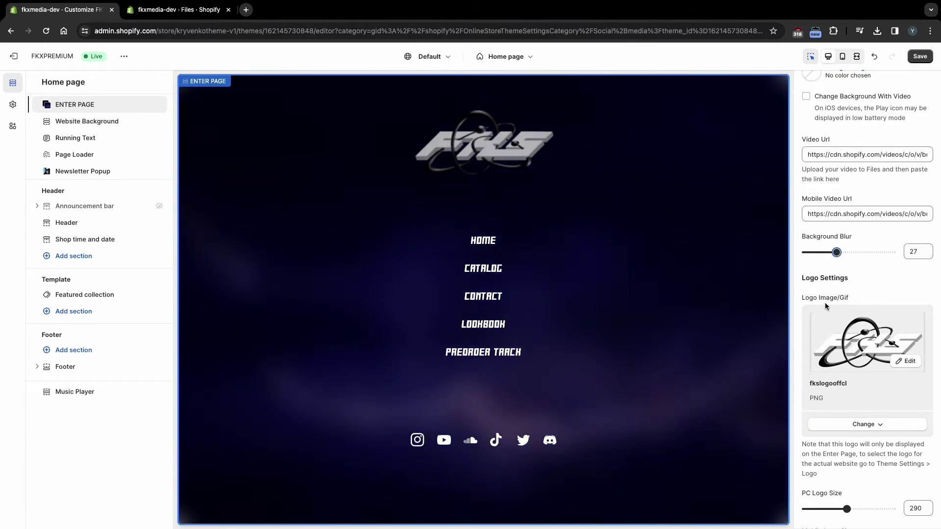
scroll(825, 302, down, 5)
scroll(825, 305, down, 2)
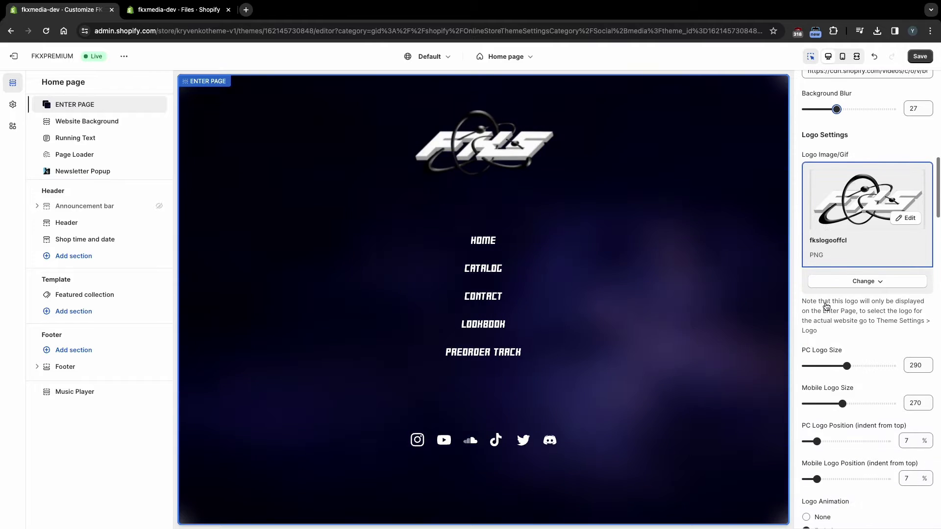
click(845, 216)
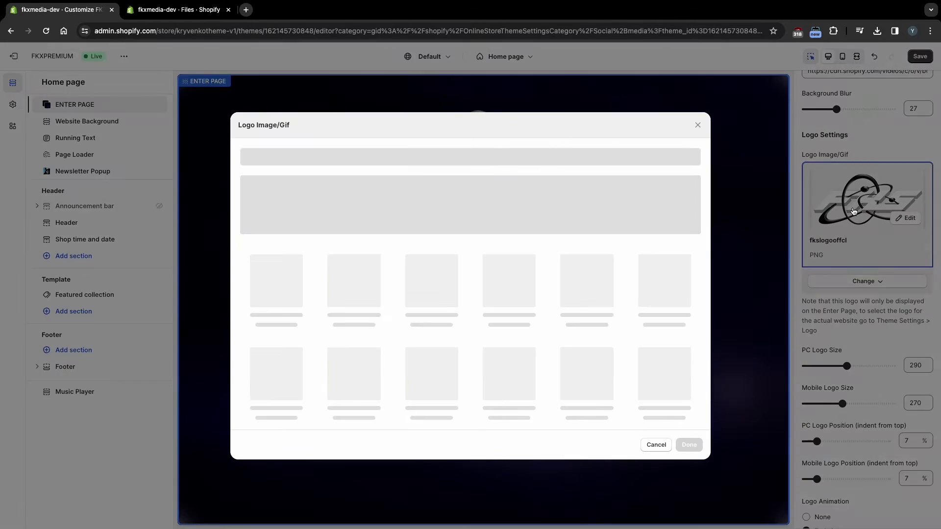
click(856, 198)
Try the 3D globe model as the logo, then switch back to the image logo
scroll(855, 196, down, 7)
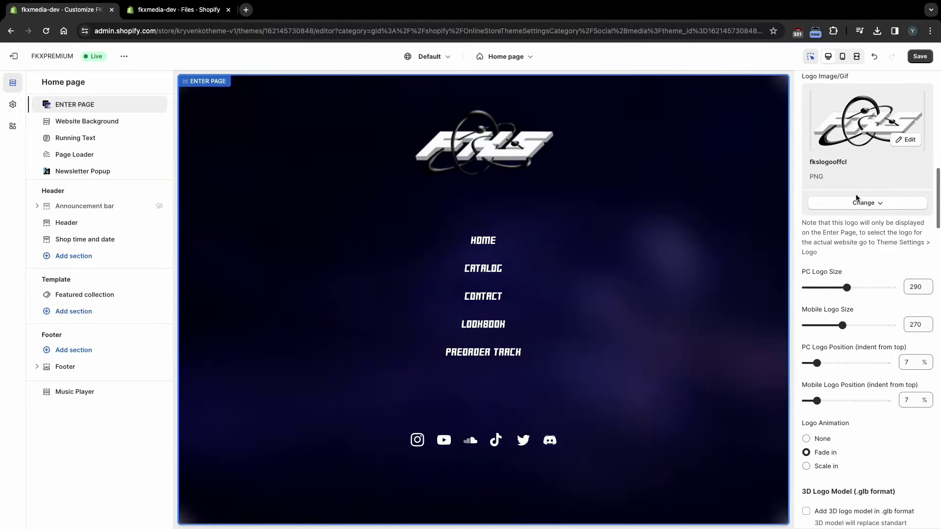
scroll(856, 194, down, 13)
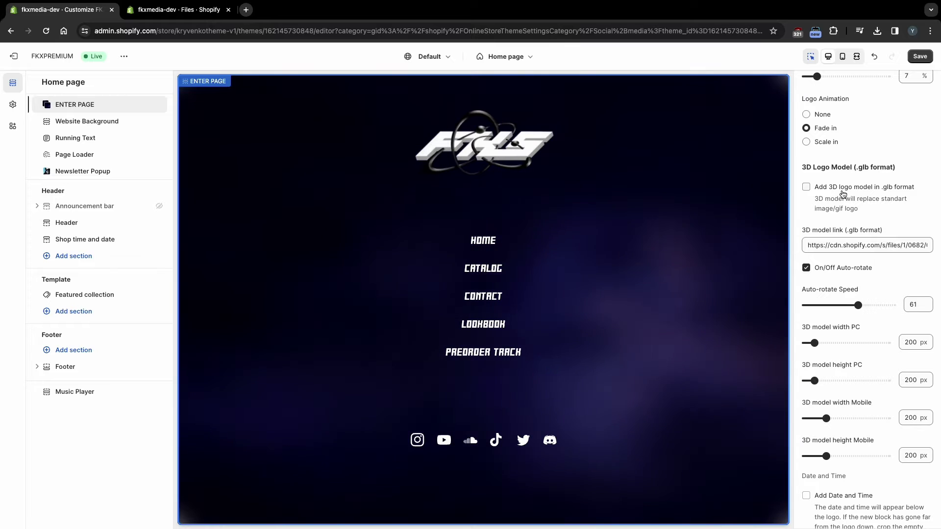
click(884, 246)
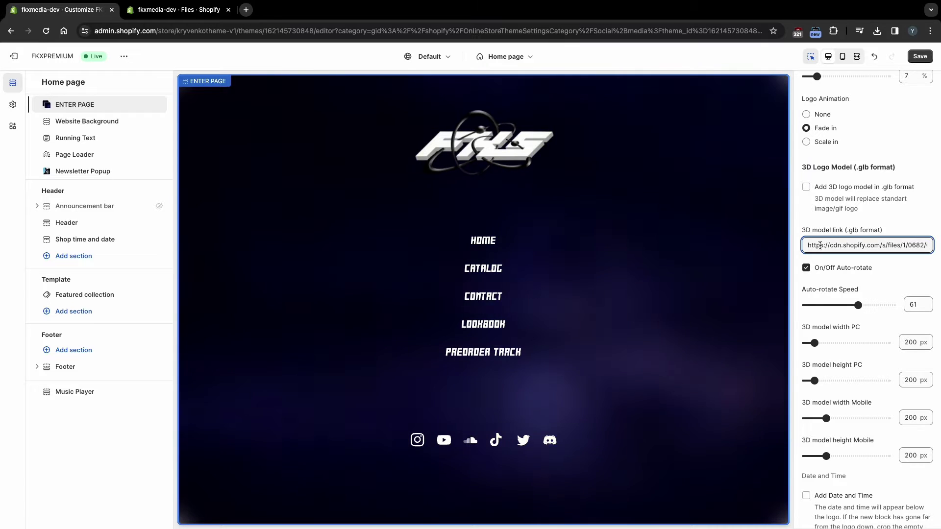
click(832, 187)
drag(507, 145, 484, 130)
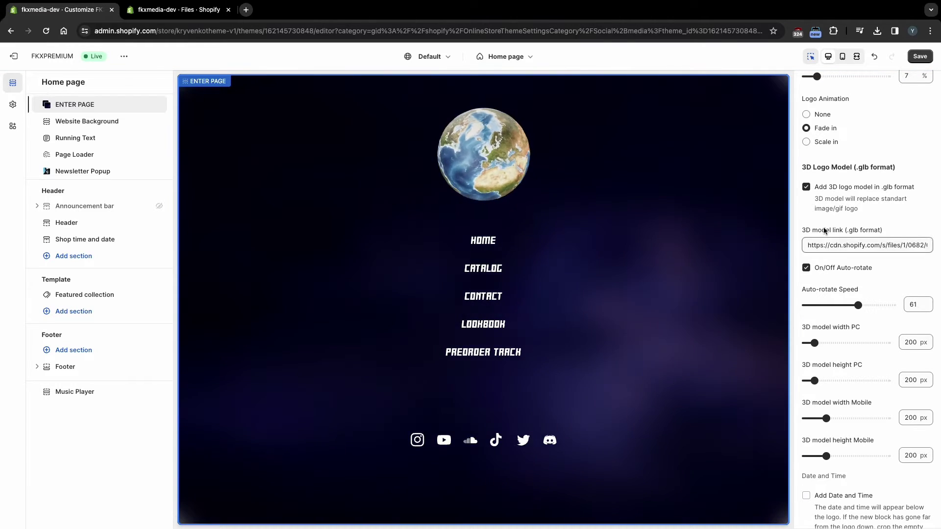
click(835, 193)
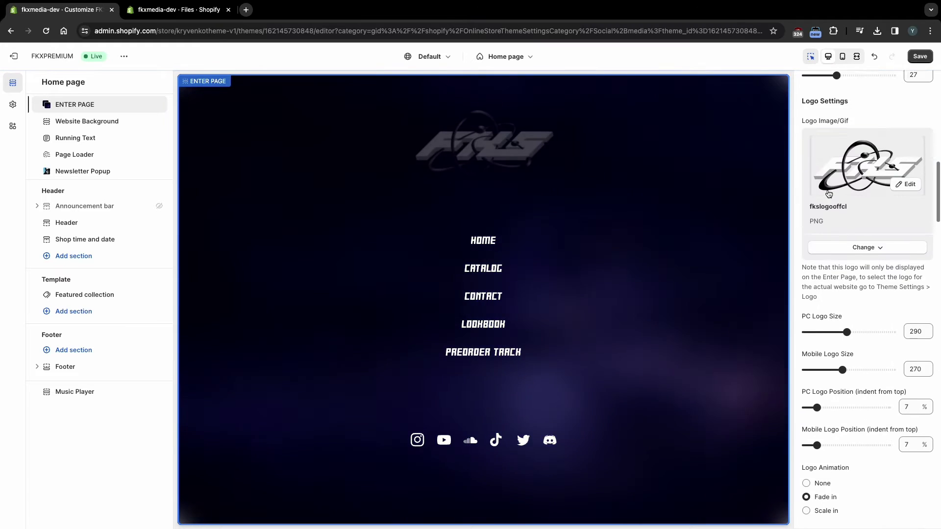
Turn on the date and time display below the Enter Page logo
scroll(828, 194, down, 5)
scroll(828, 193, down, 8)
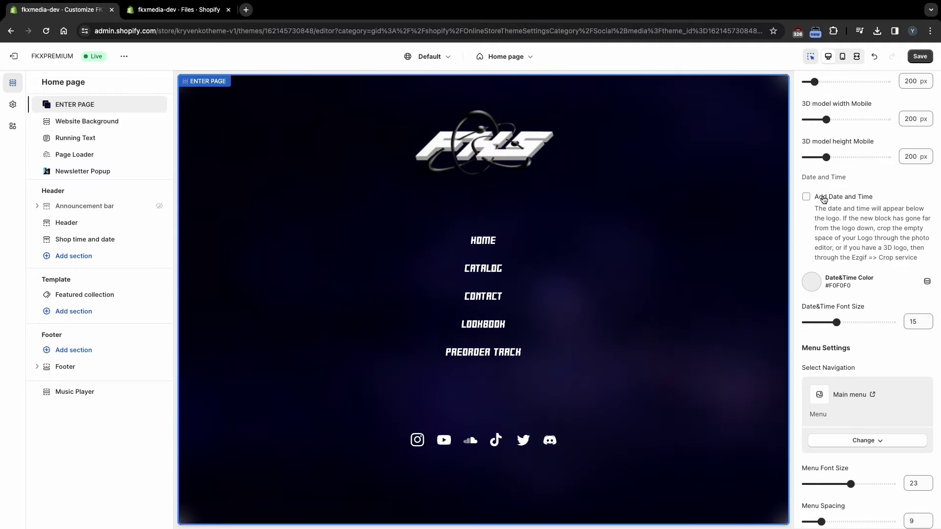
click(823, 197)
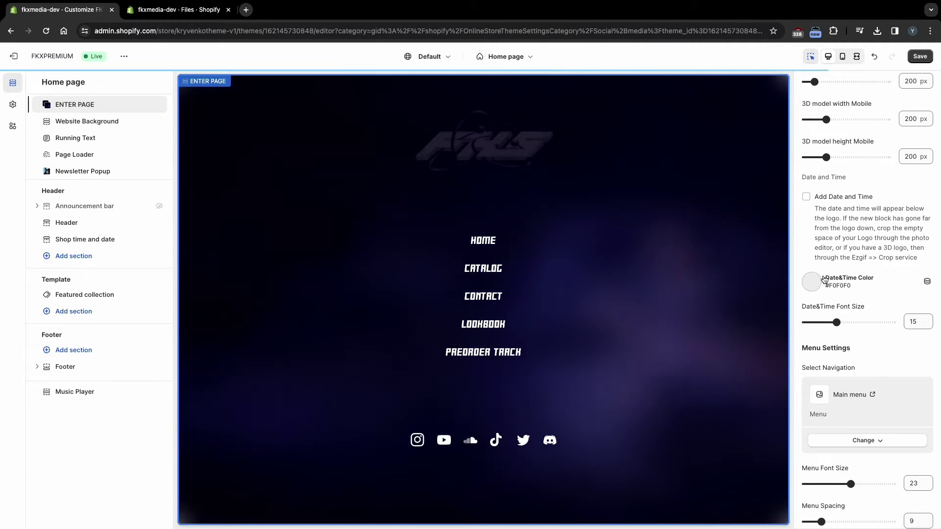
scroll(822, 275, down, 5)
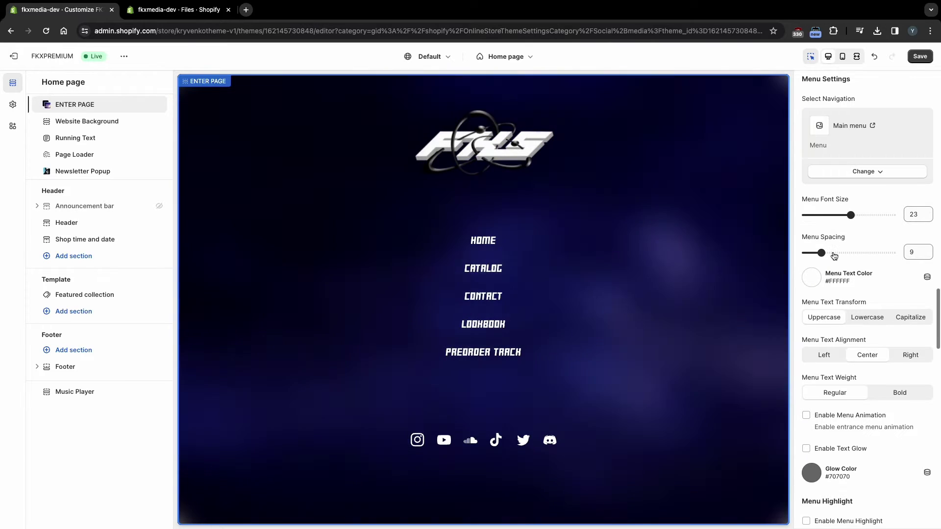
scroll(838, 245, down, 3)
scroll(834, 255, down, 2)
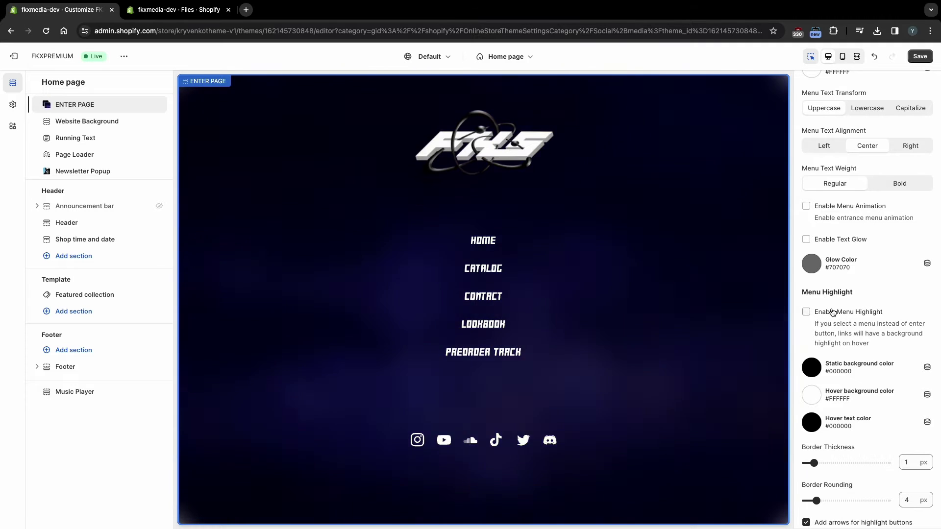
Enable Menu Highlight with menu font size 17 and menu spacing 2
click(833, 312)
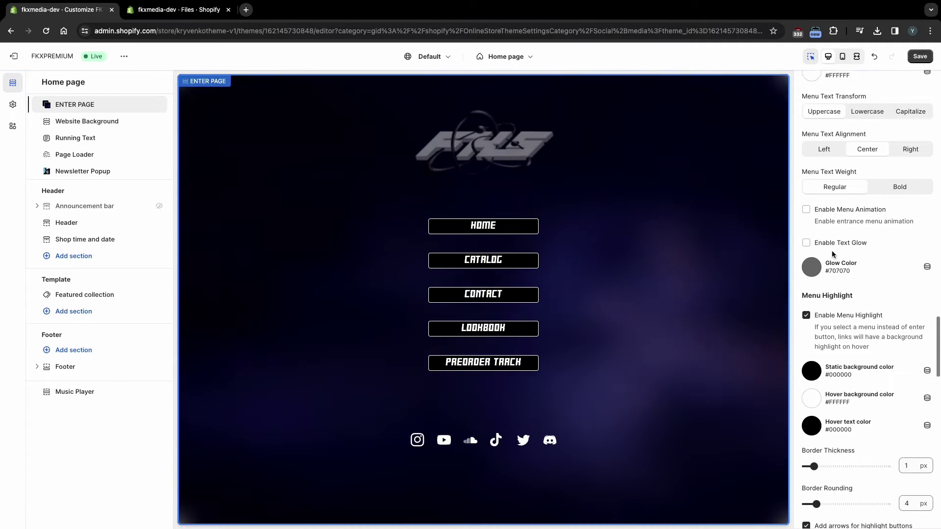
scroll(833, 250, up, 6)
drag(851, 230, 827, 233)
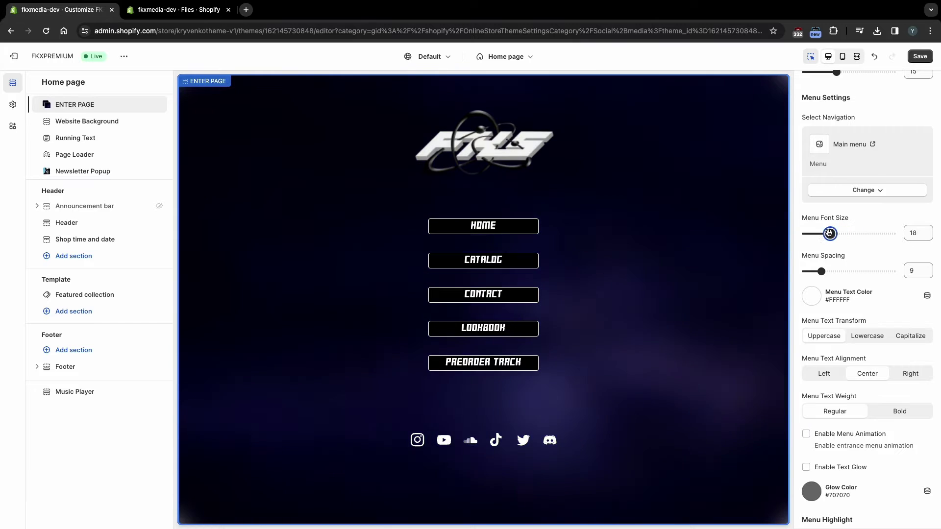
drag(821, 271, 808, 272)
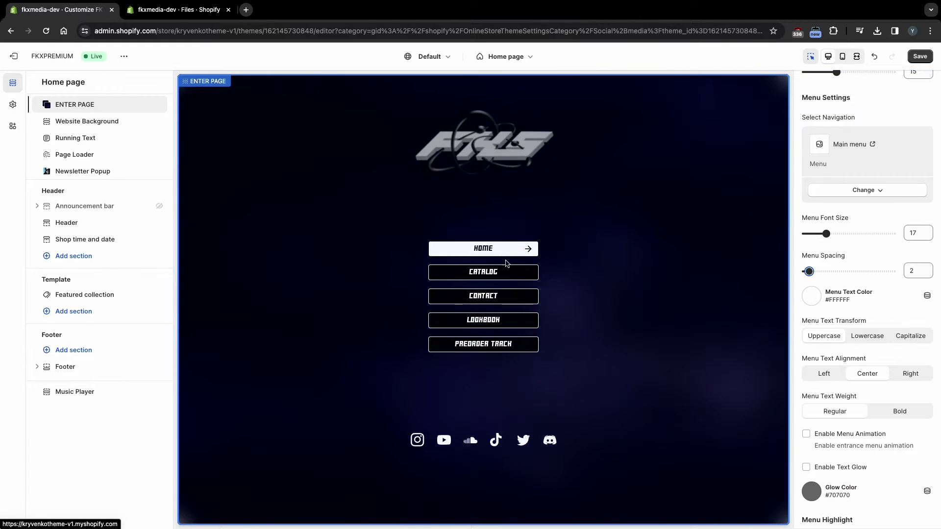
Try the custom button and GIF image menu options, then restore the regular menu links
scroll(880, 362, down, 7)
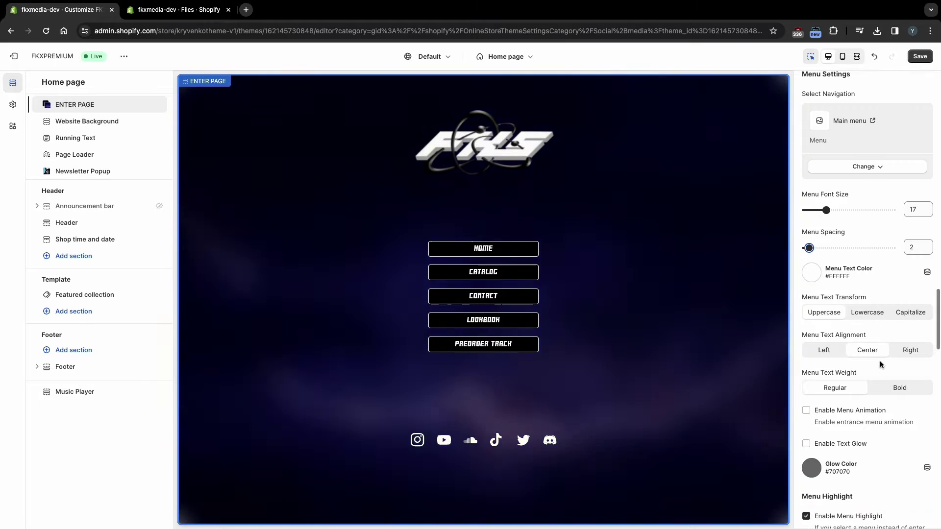
scroll(879, 363, down, 2)
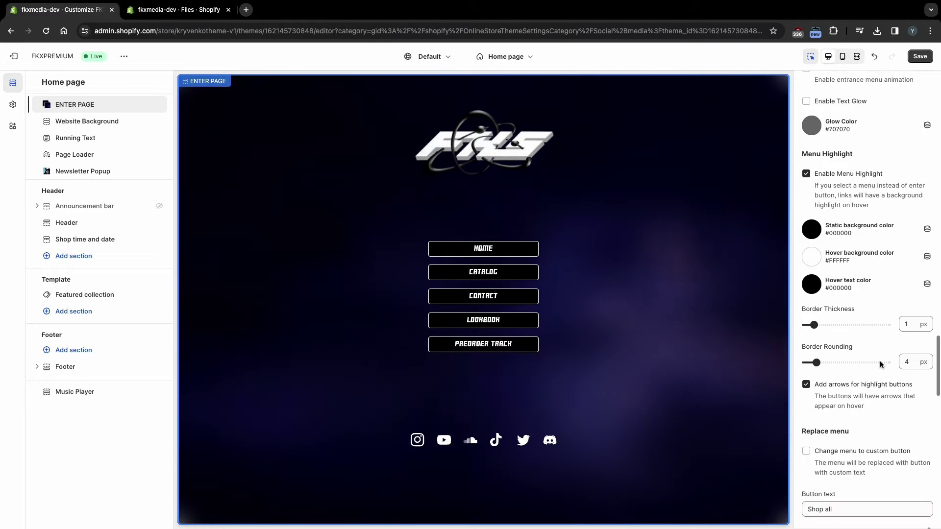
scroll(880, 362, down, 5)
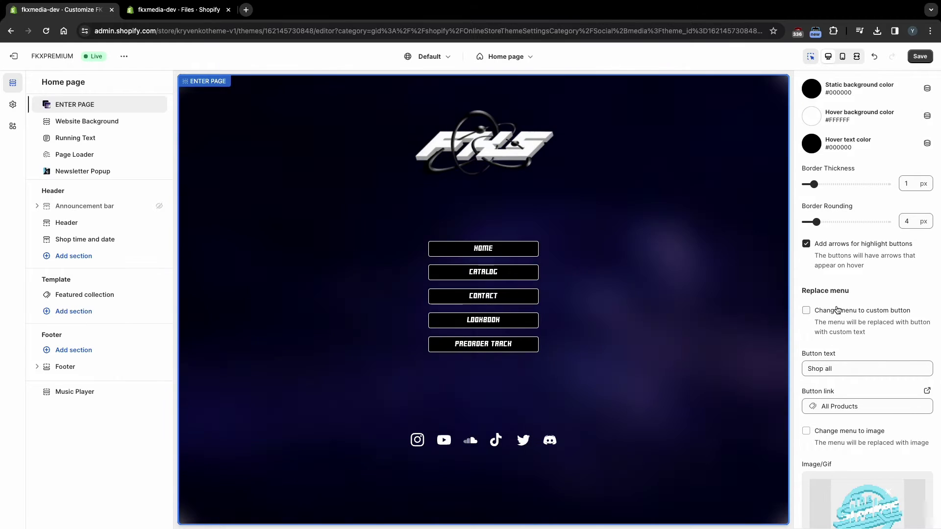
click(832, 314)
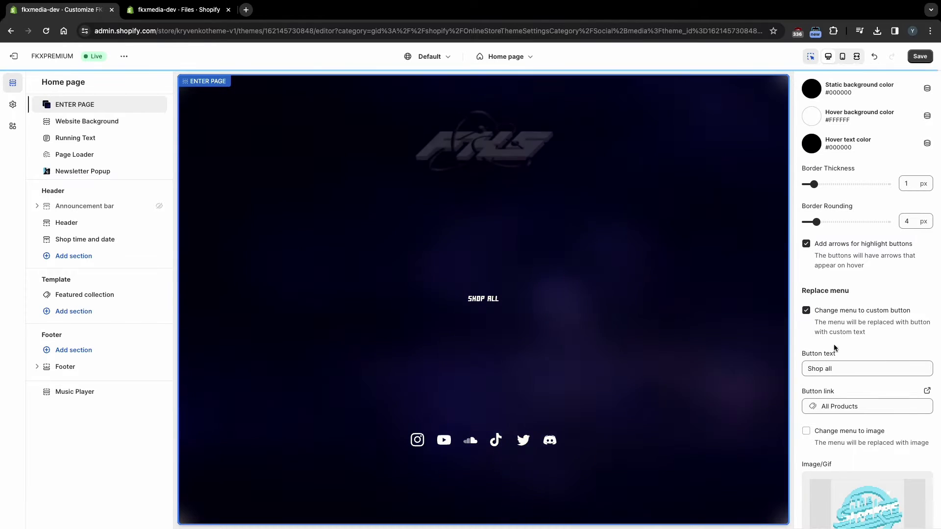
scroll(834, 366, down, 3)
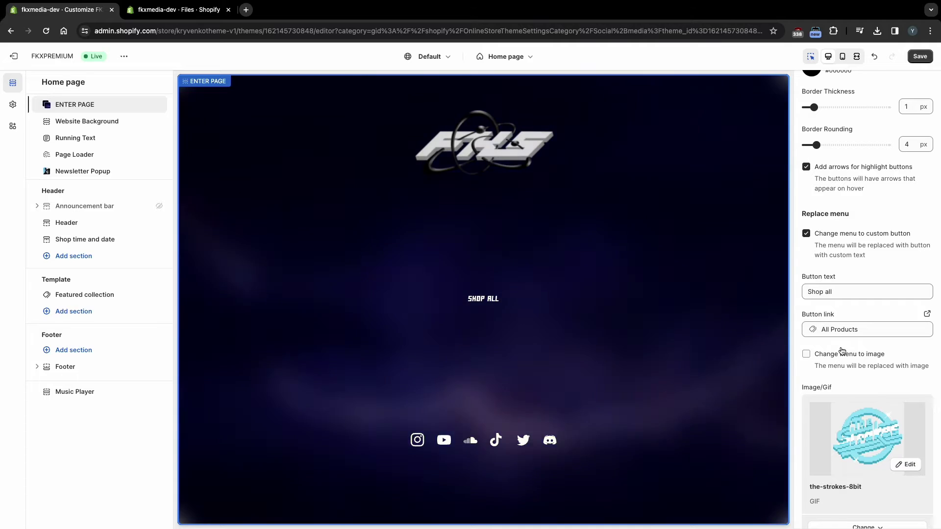
scroll(839, 356, down, 3)
click(837, 285)
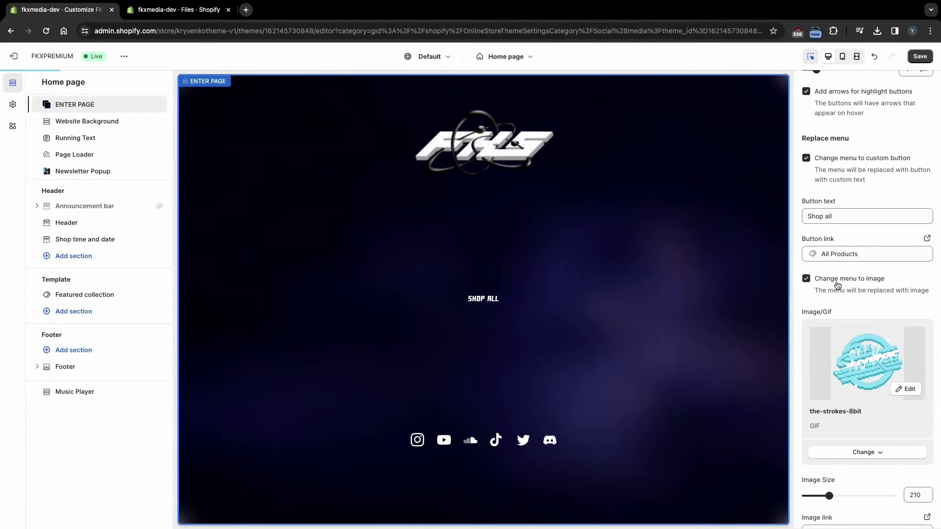
click(843, 163)
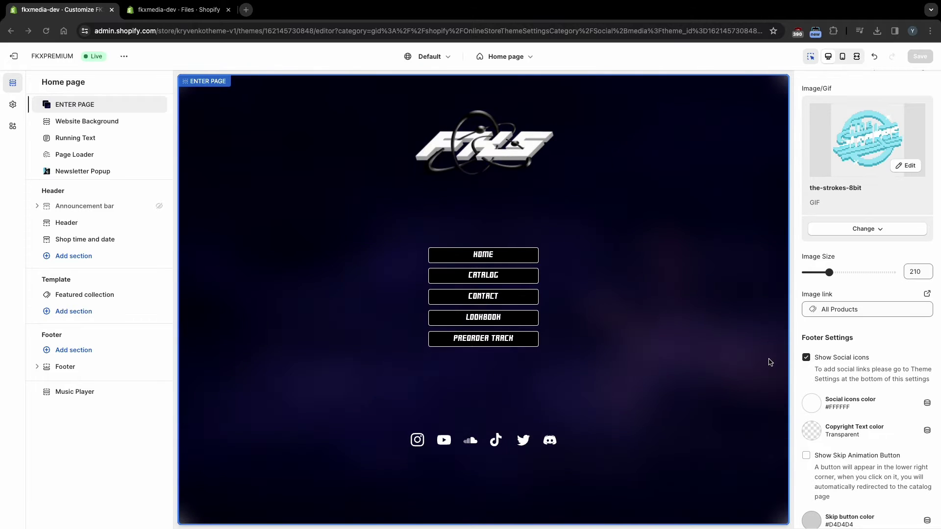
Check the copyright text colour without changing it
scroll(822, 304, down, 3)
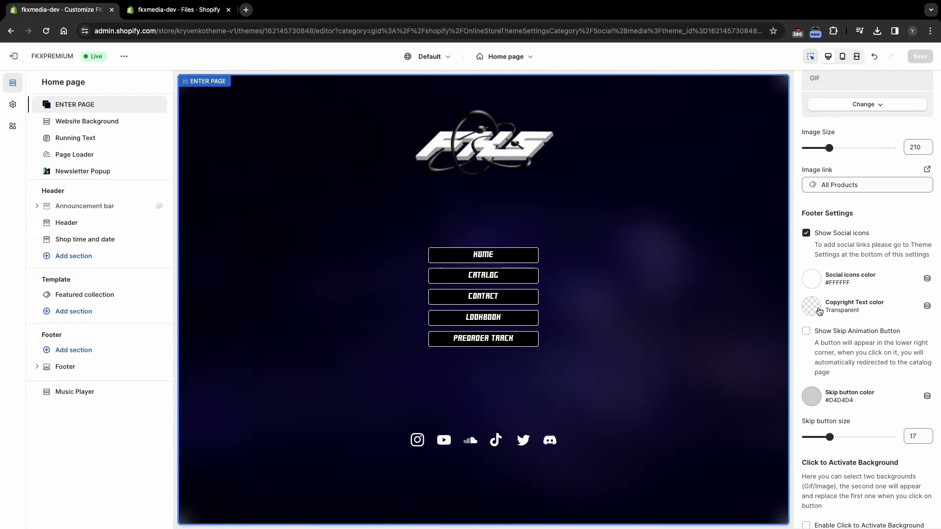
click(819, 311)
click(820, 311)
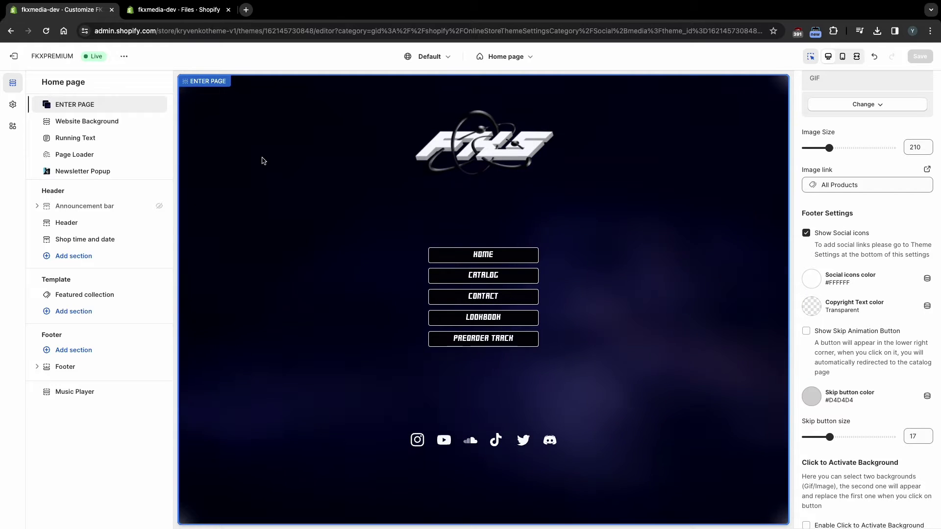
Set the Social media icon size to 27 px in Theme settings
click(13, 104)
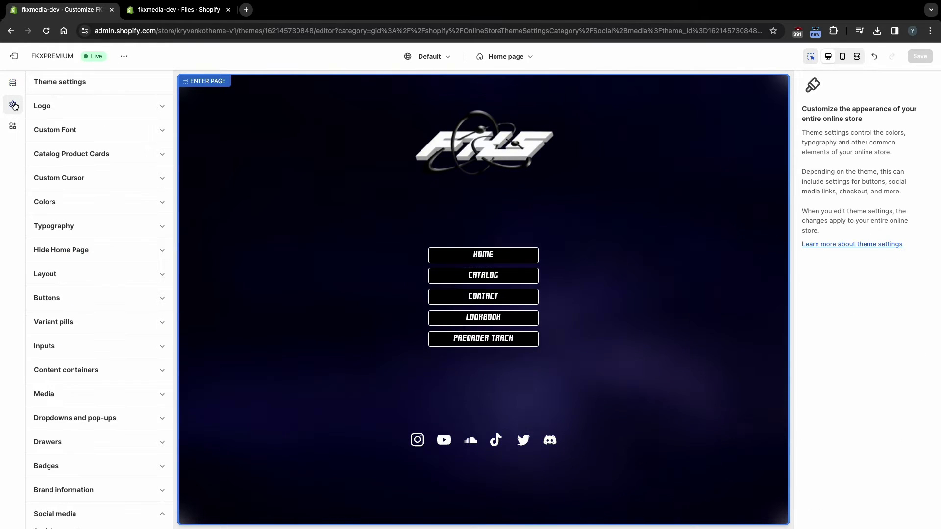
scroll(70, 273, down, 8)
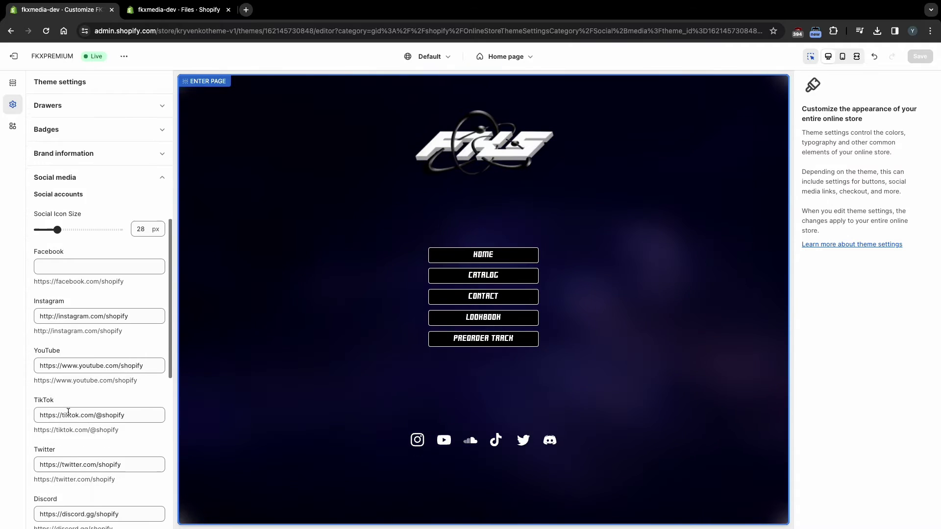
scroll(79, 368, down, 1)
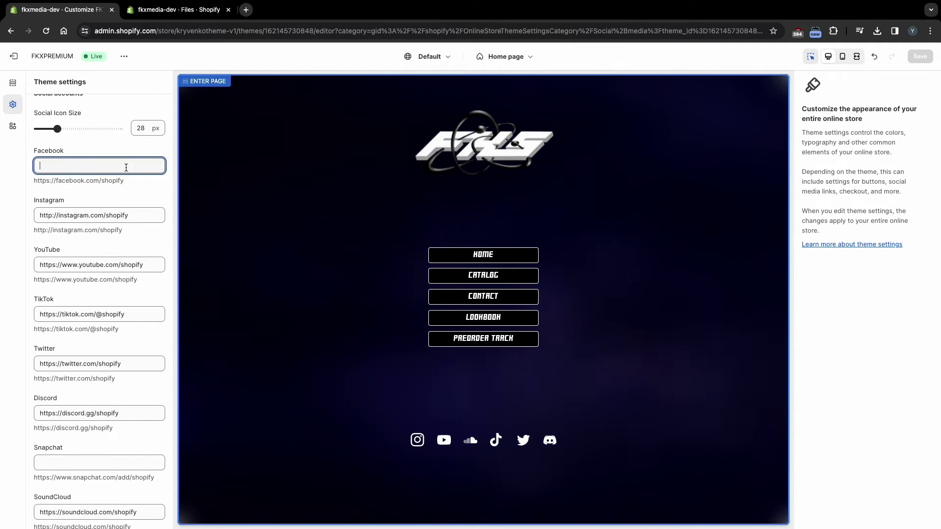
click(146, 216)
click(75, 129)
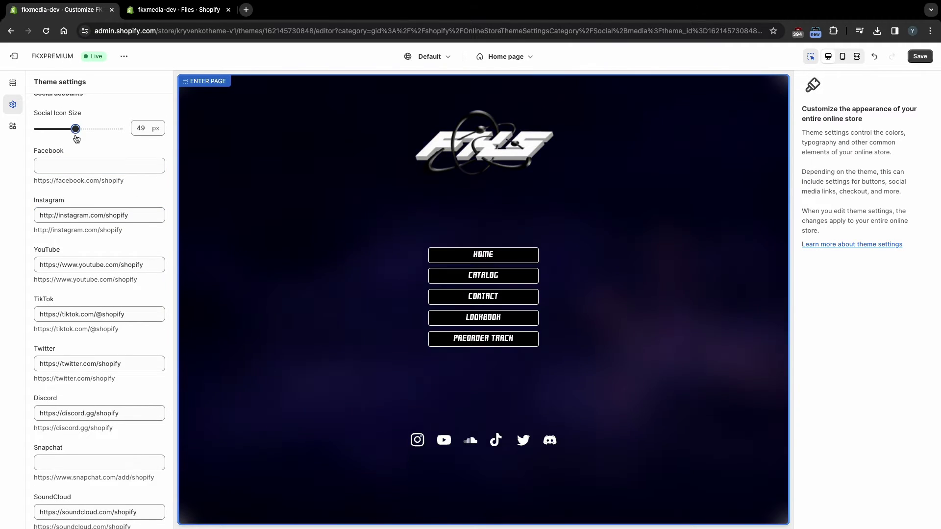
Try the ENTER PAGE Click to Activate Background image picker, choosing no image
click(14, 84)
scroll(881, 303, down, 20)
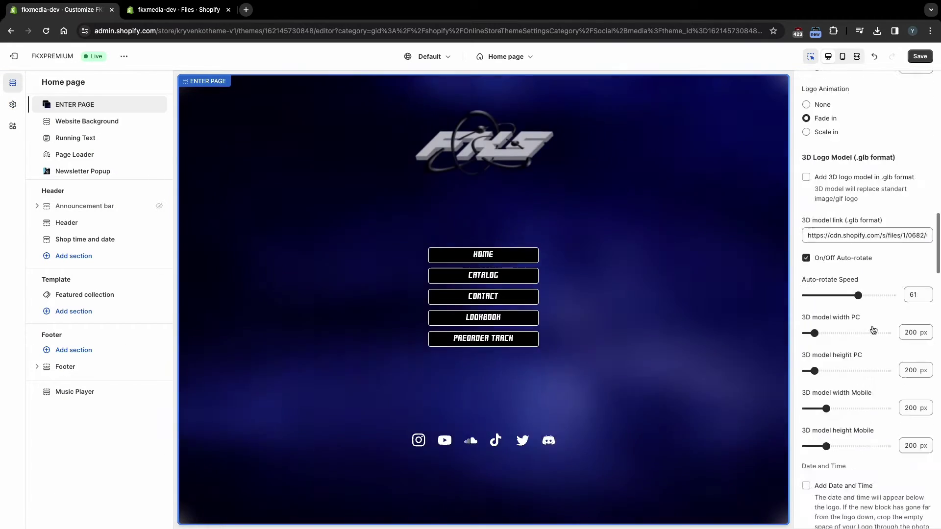
scroll(872, 327, down, 10)
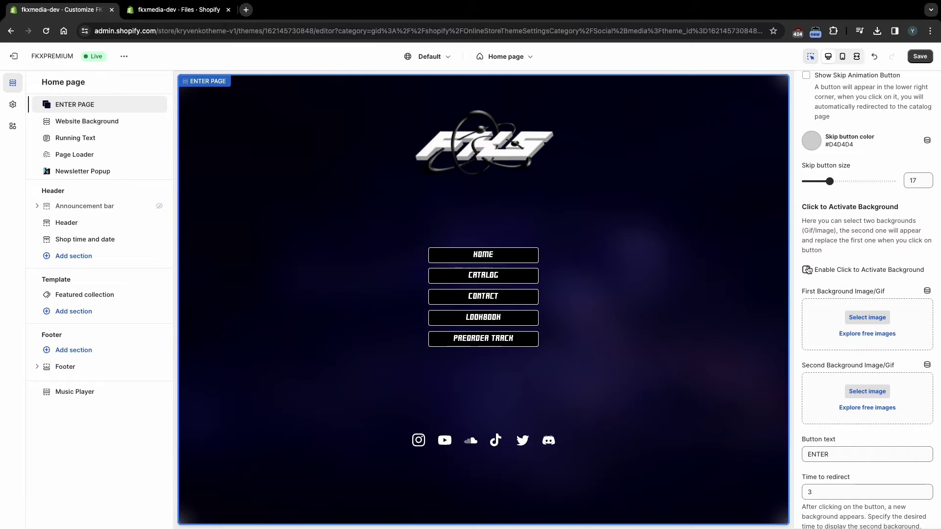
click(806, 270)
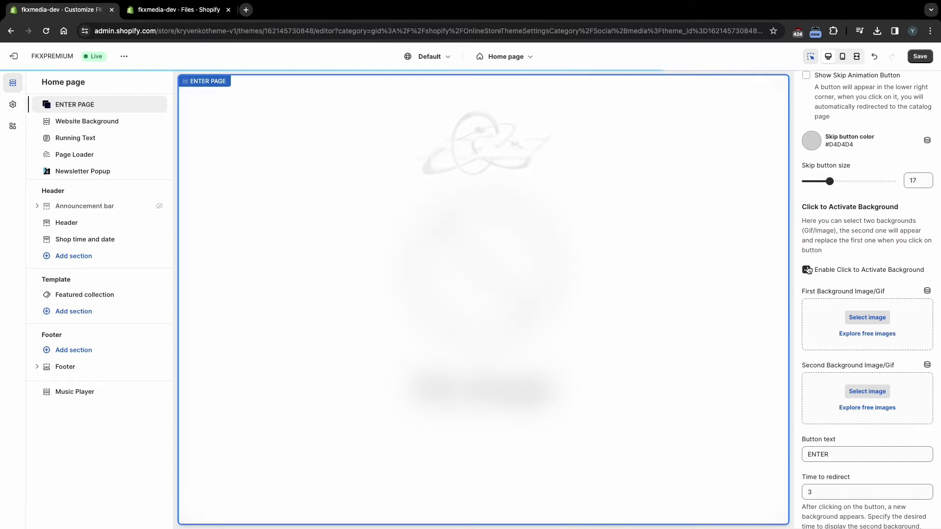
click(814, 321)
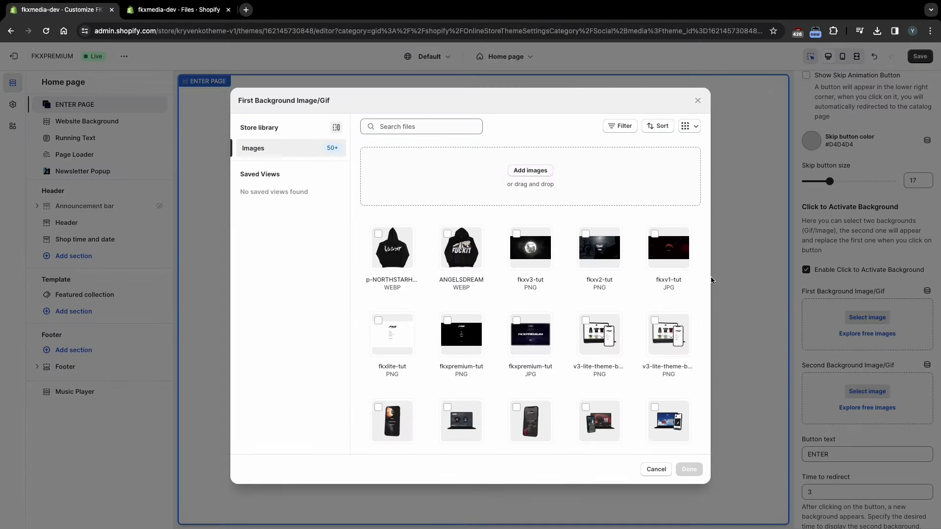
click(831, 333)
Change Time to redirect to 5 and save the theme
scroll(828, 346, down, 2)
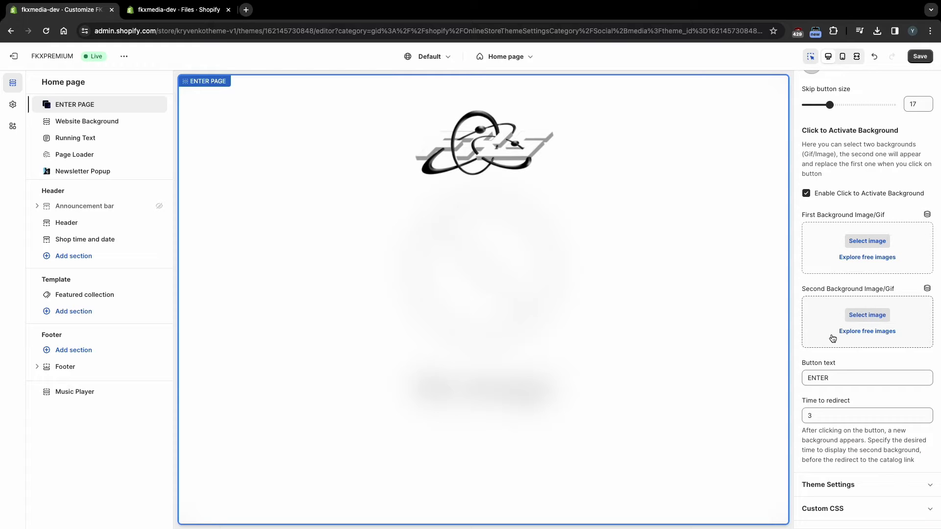
click(813, 417)
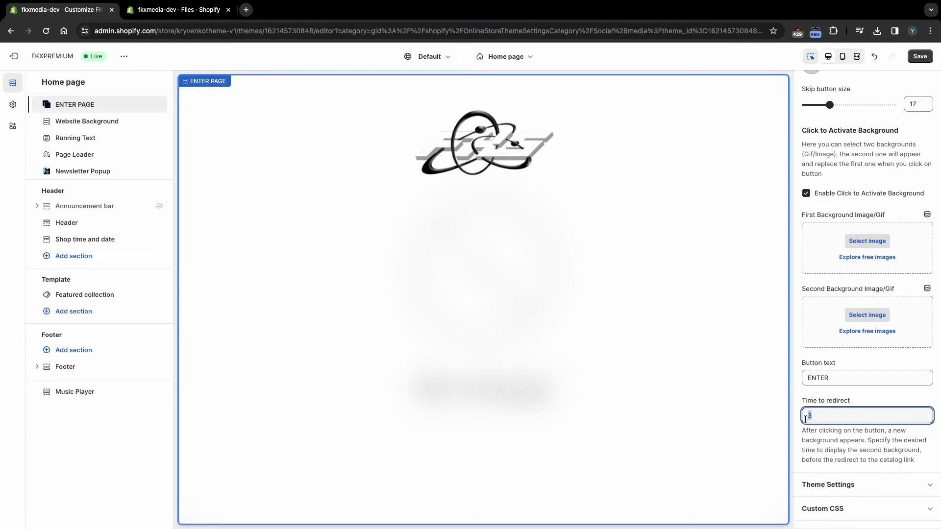
text(5)
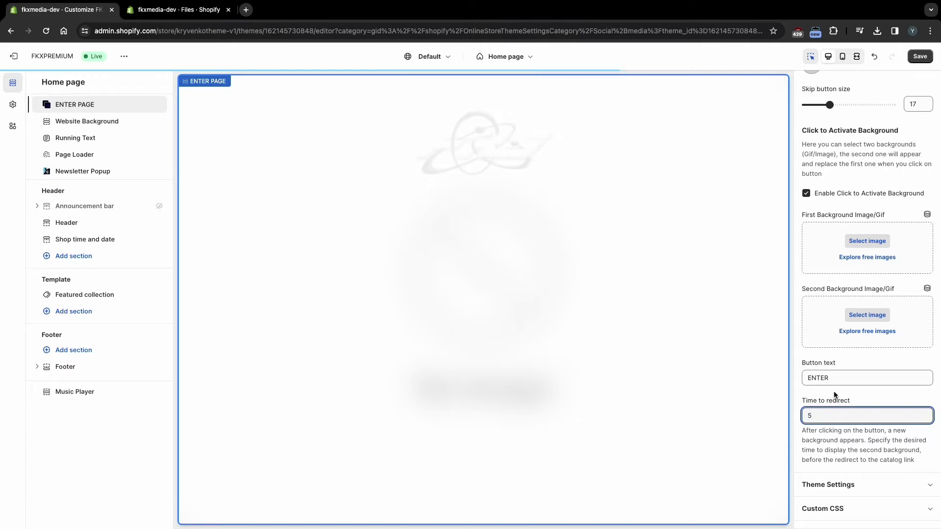
click(833, 395)
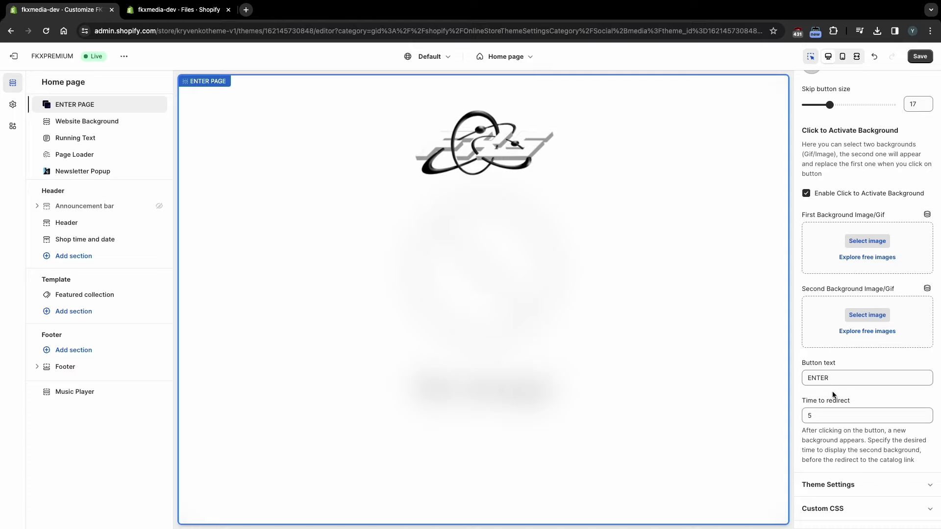
click(920, 56)
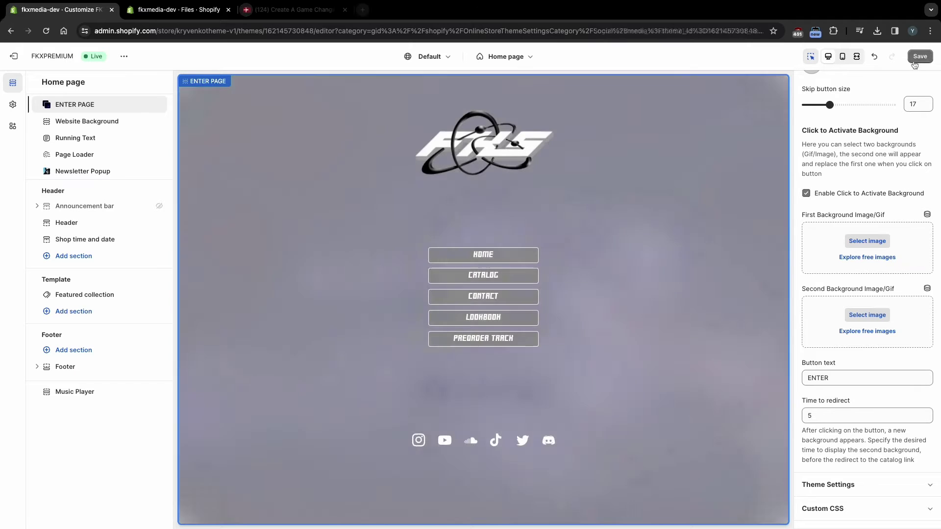
Open the CATALOG page and keep the header's desktop logo position at Middle center
click(505, 277)
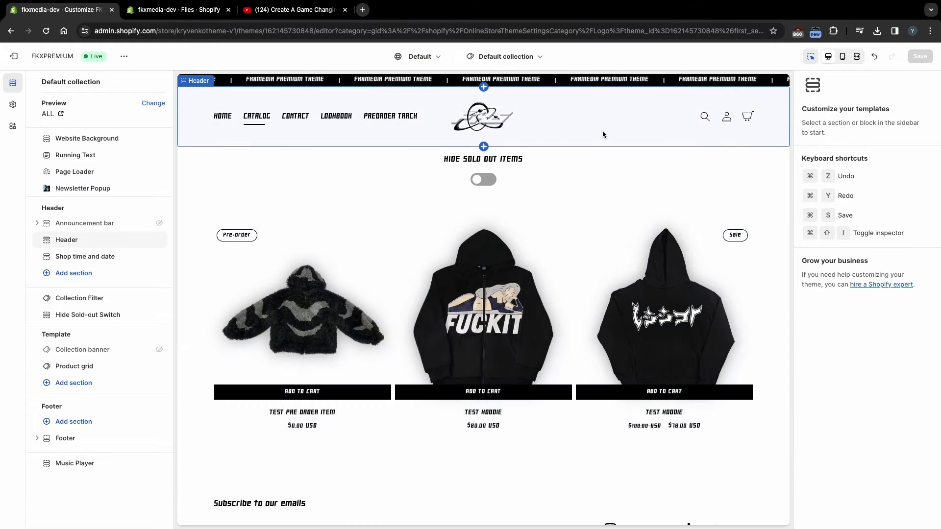
click(602, 134)
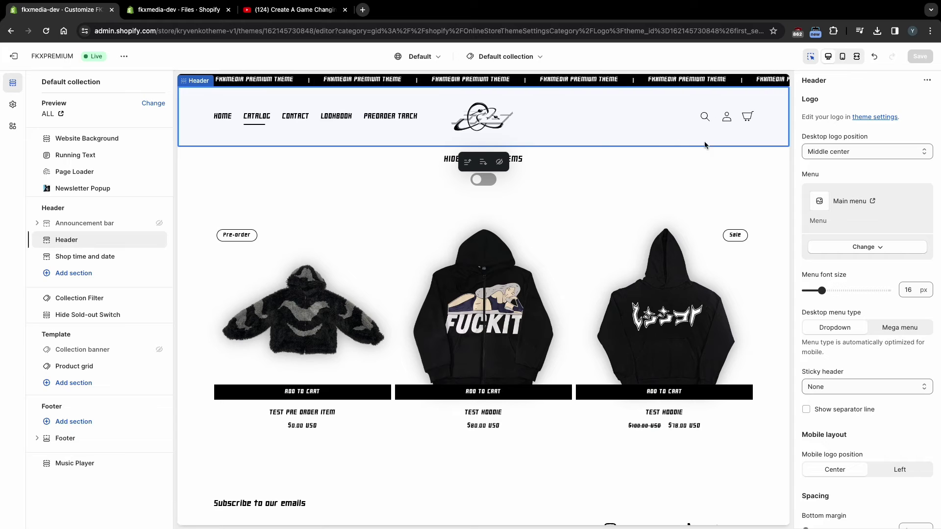
click(828, 152)
click(829, 152)
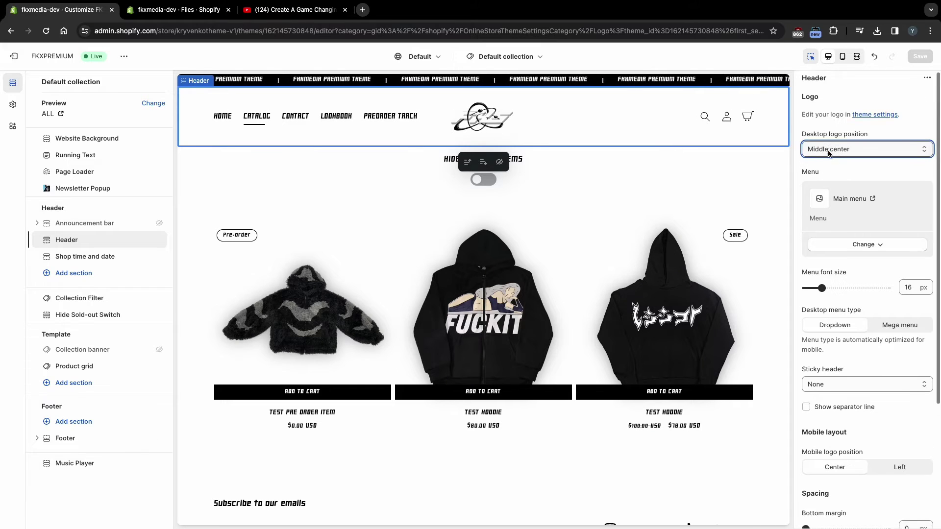
scroll(875, 214, down, 1)
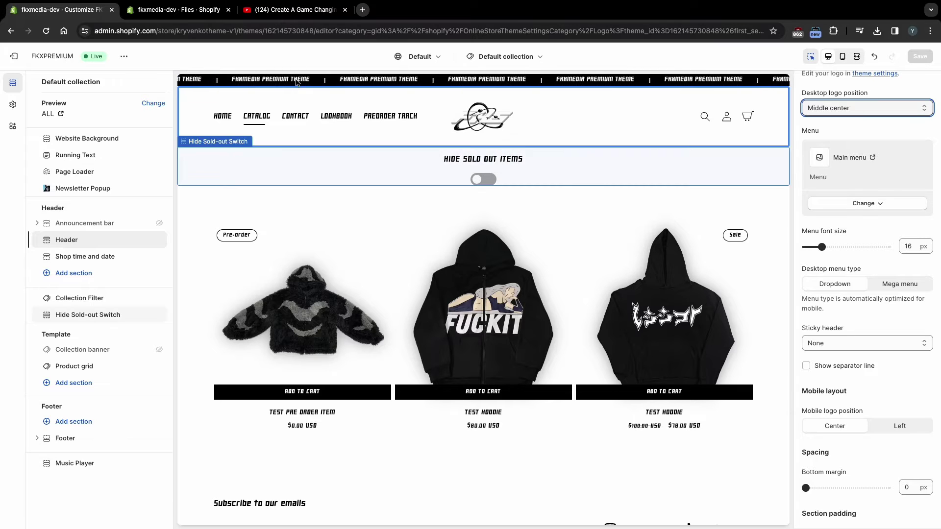
Review the theme-wide Logo settings: 130 px desktop and 110 px mobile widths
click(13, 104)
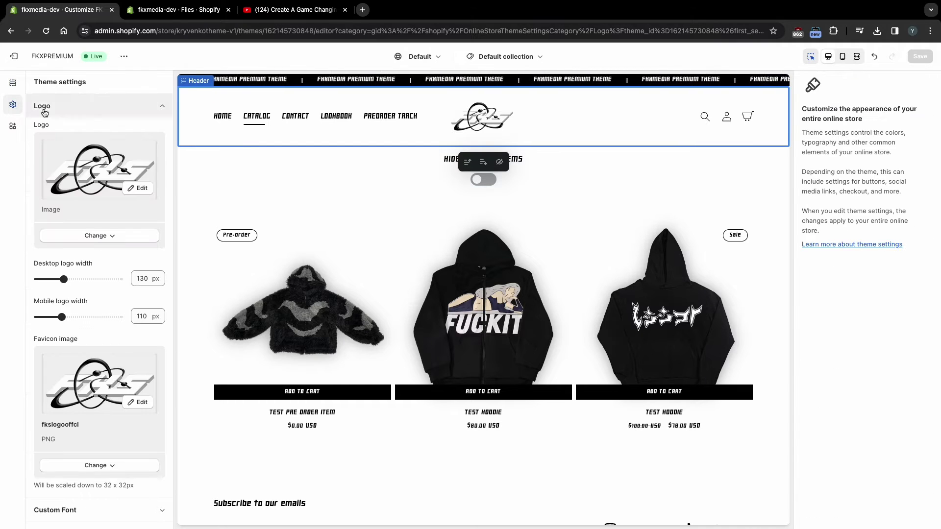
click(84, 109)
click(84, 108)
scroll(75, 174, down, 5)
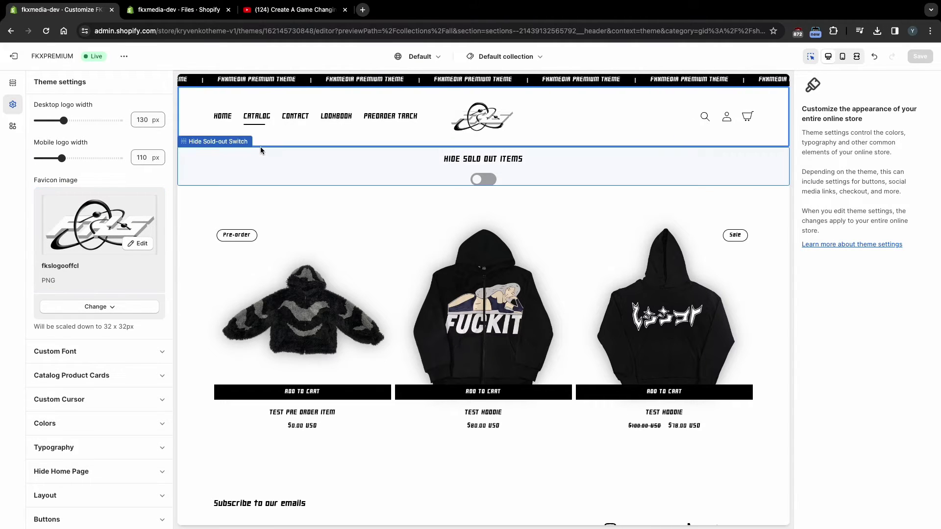
Turn Show Running Text back on for the running-text bar
click(344, 82)
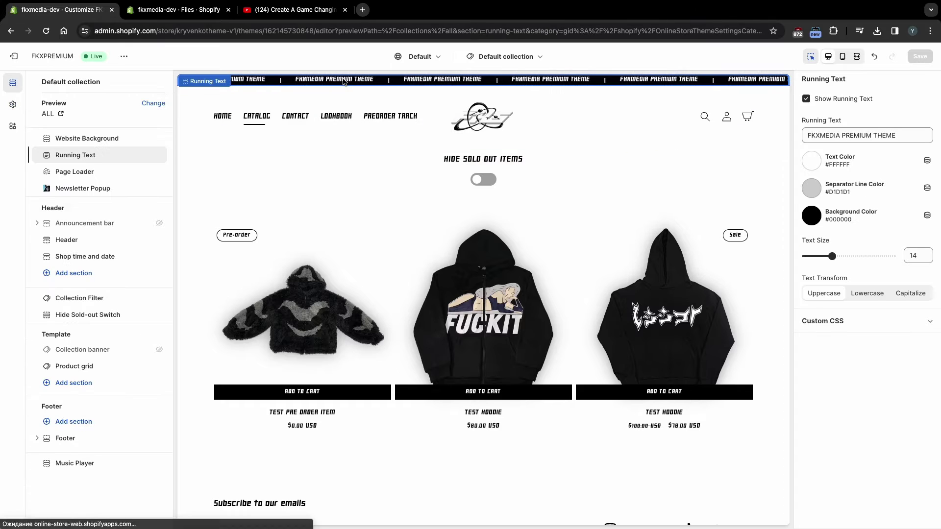
click(806, 99)
click(806, 99)
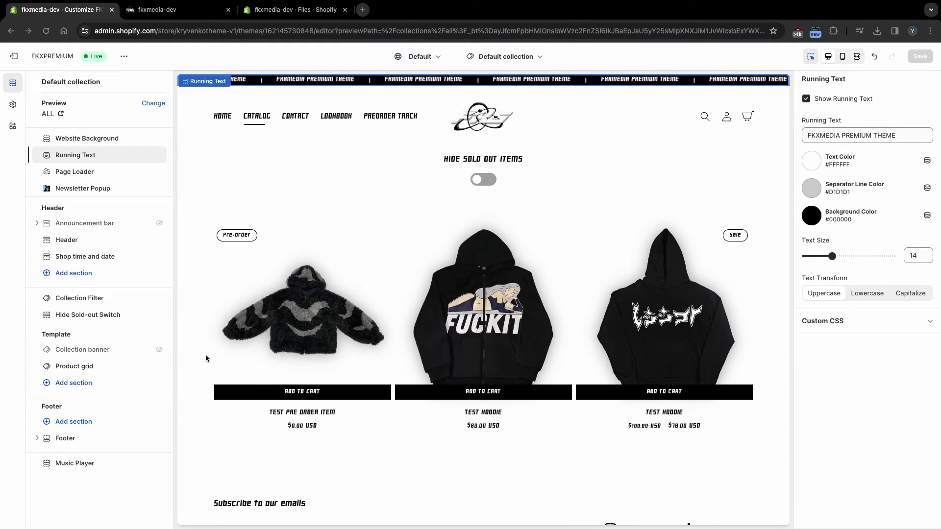
Enable the Page Loader, toggle its pulsating animation, then disable the loader again
click(93, 175)
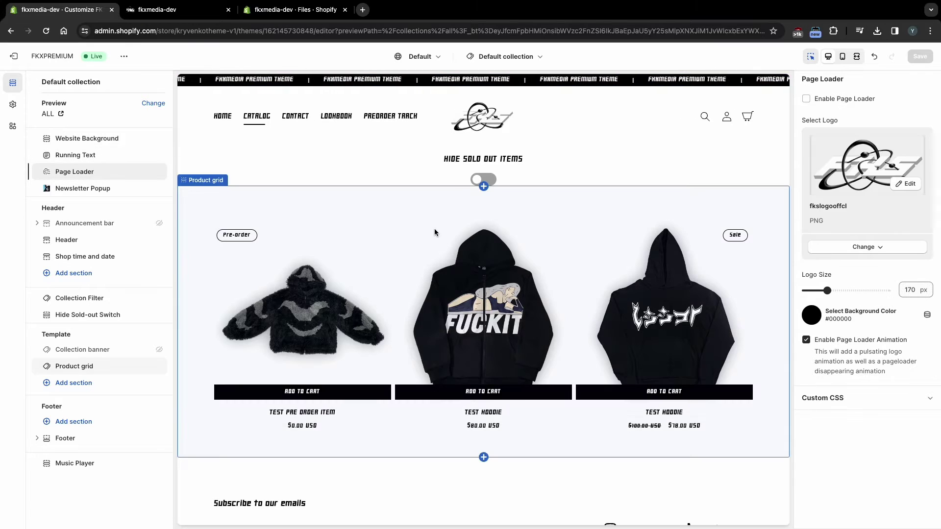
click(806, 99)
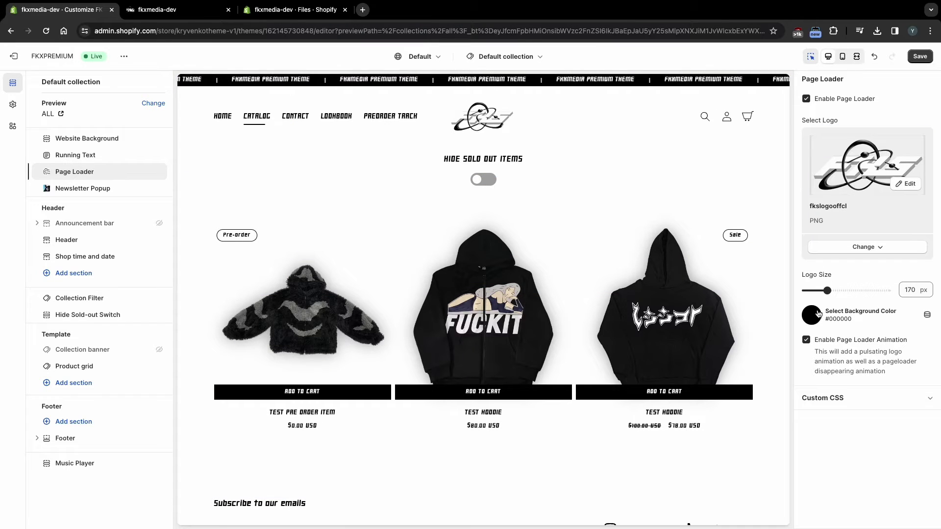
click(806, 341)
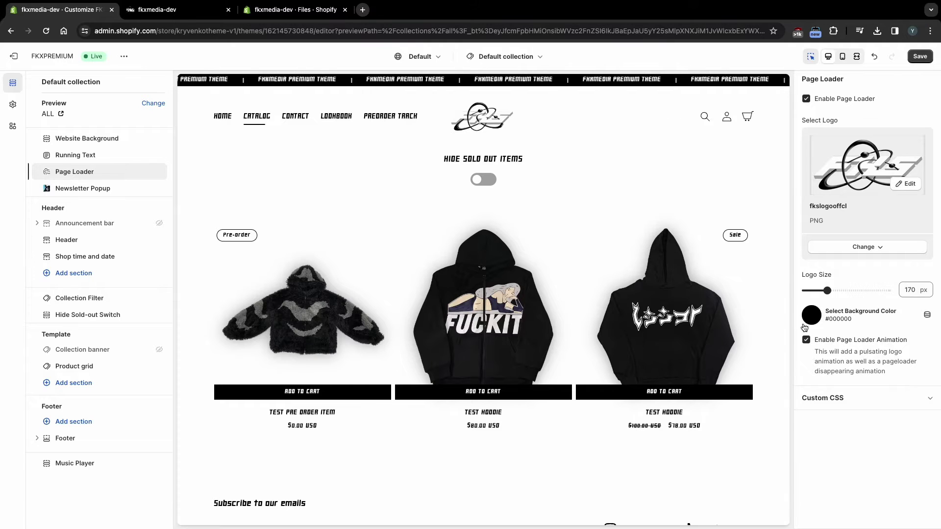
click(806, 100)
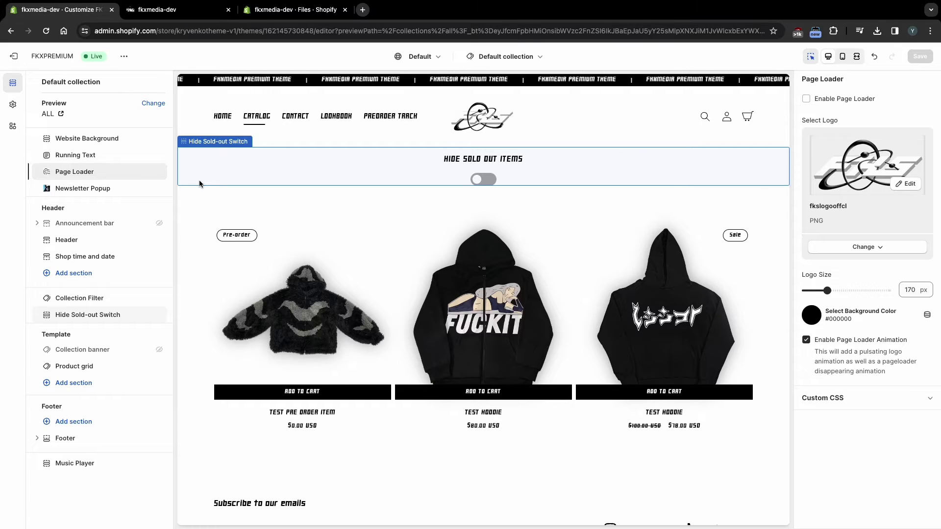
Review the Newsletter Popup settings and view the live storefront in a new tab
click(113, 191)
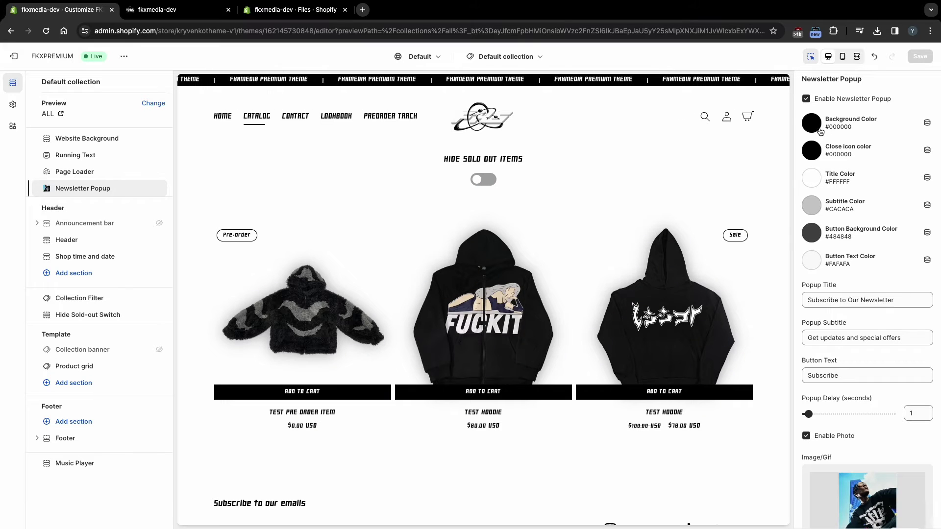
scroll(819, 283, down, 3)
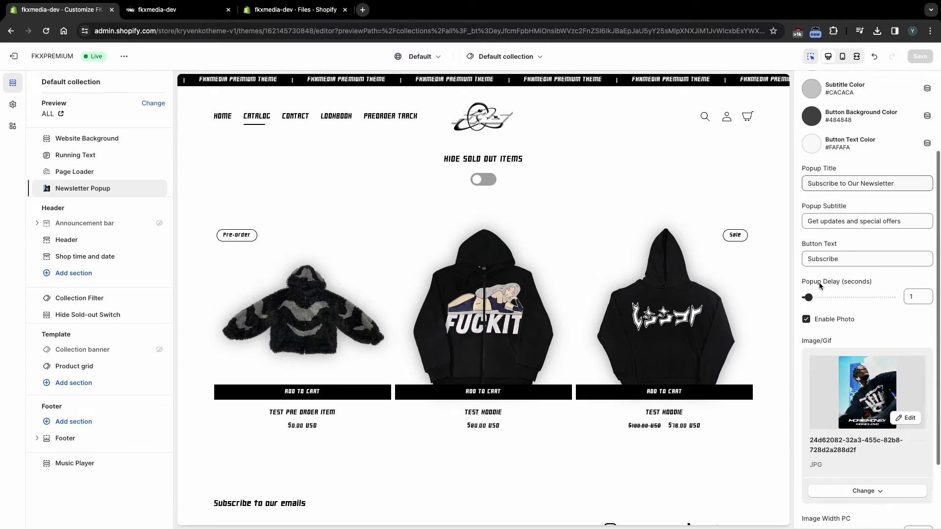
scroll(819, 283, down, 2)
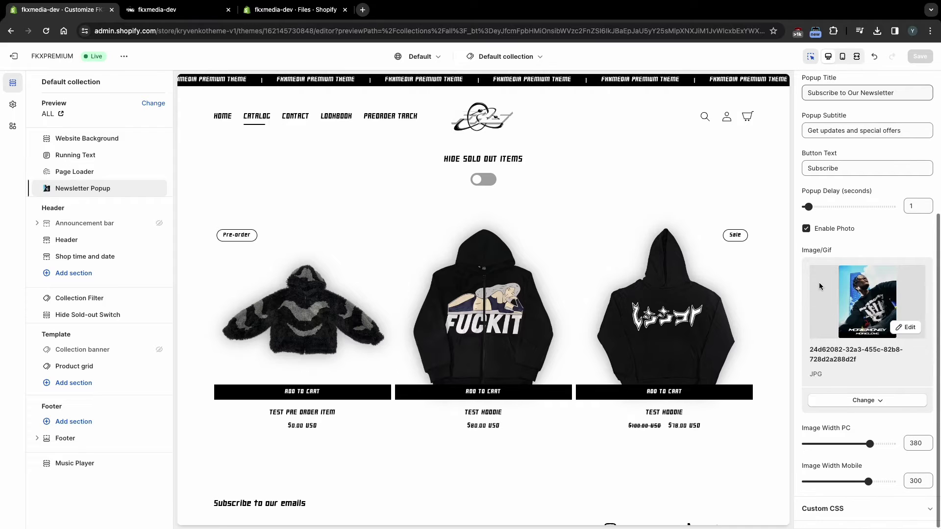
click(124, 56)
click(82, 160)
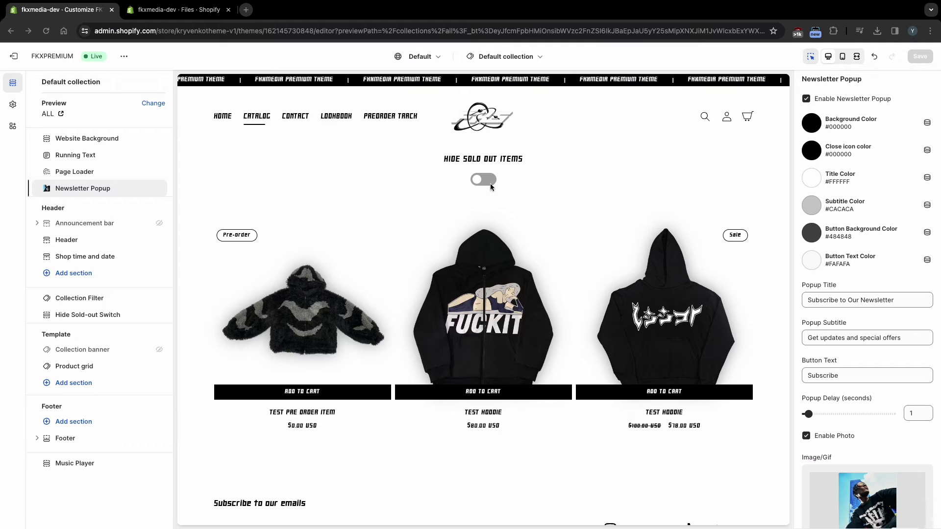
Enable Shop time and date on PC and switch to the mobile preview
click(100, 256)
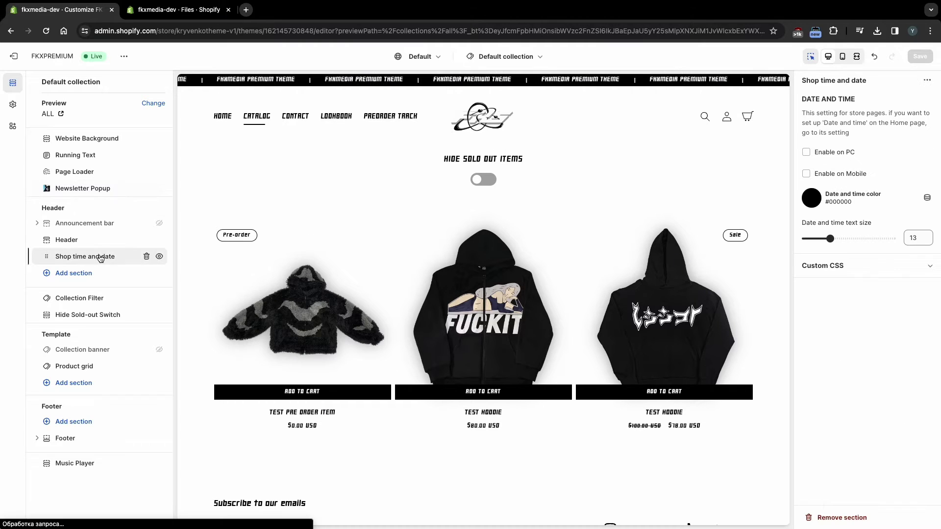
click(806, 152)
click(843, 58)
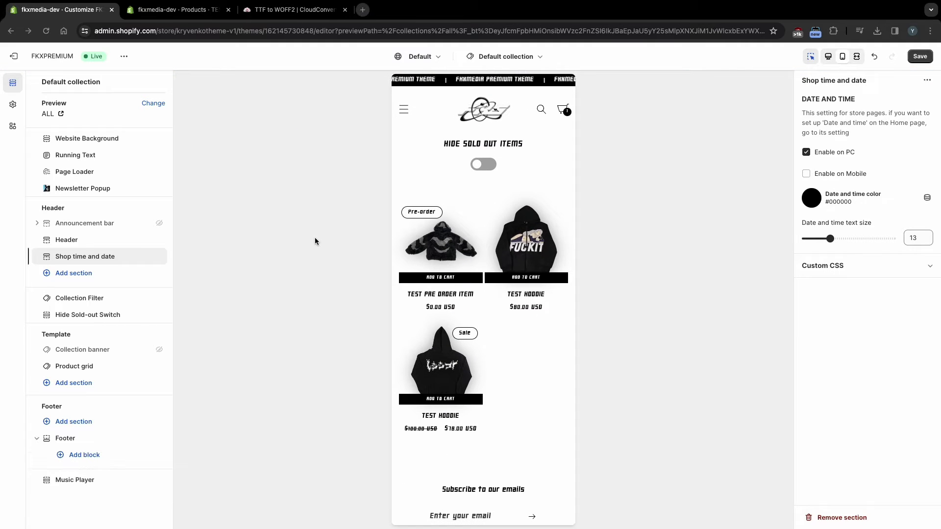
Look over the Website Background and Hide Sold-out Switch settings
click(115, 139)
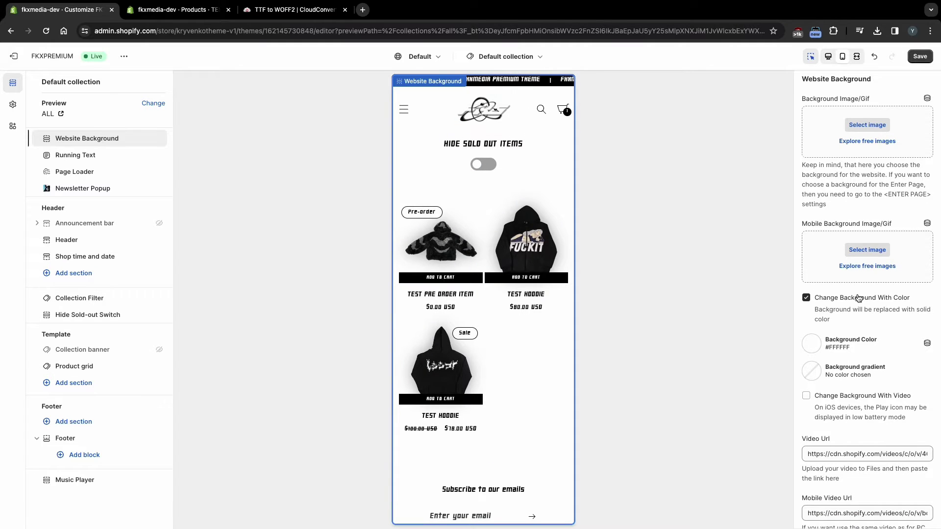
scroll(857, 299, down, 3)
scroll(857, 298, up, 3)
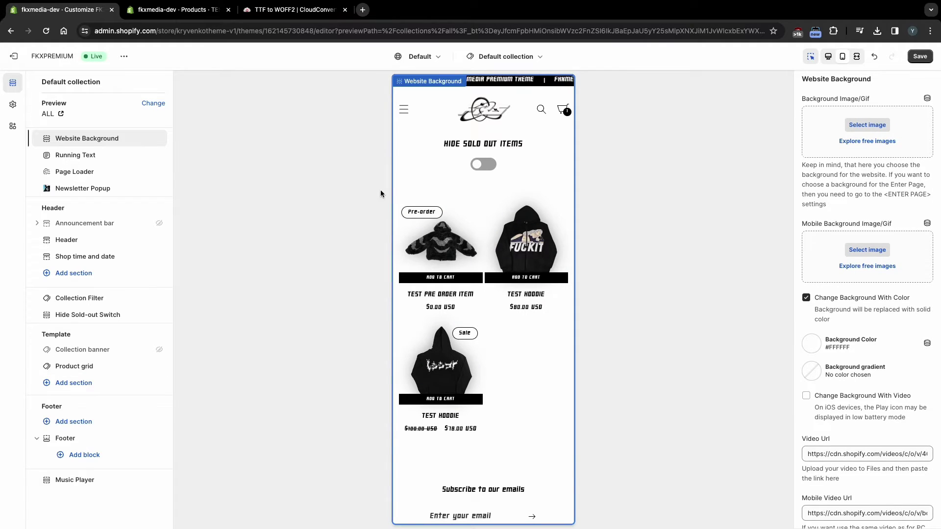
click(452, 152)
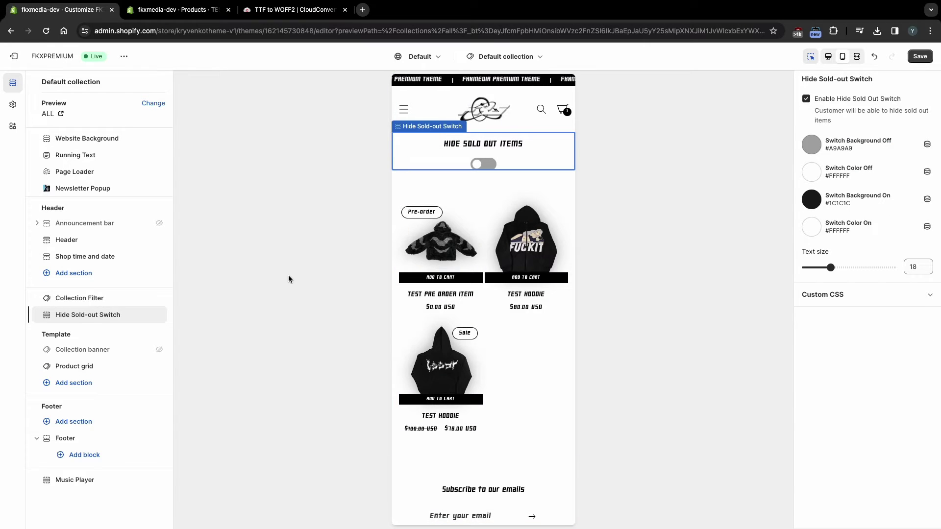
Toggle Enable Collection Filter on and off, then select the Product grid section
click(101, 297)
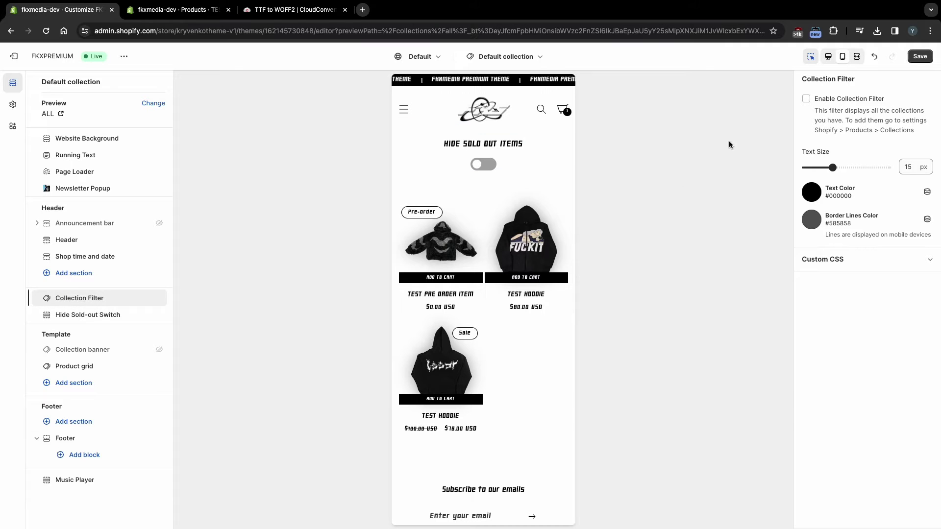
click(806, 98)
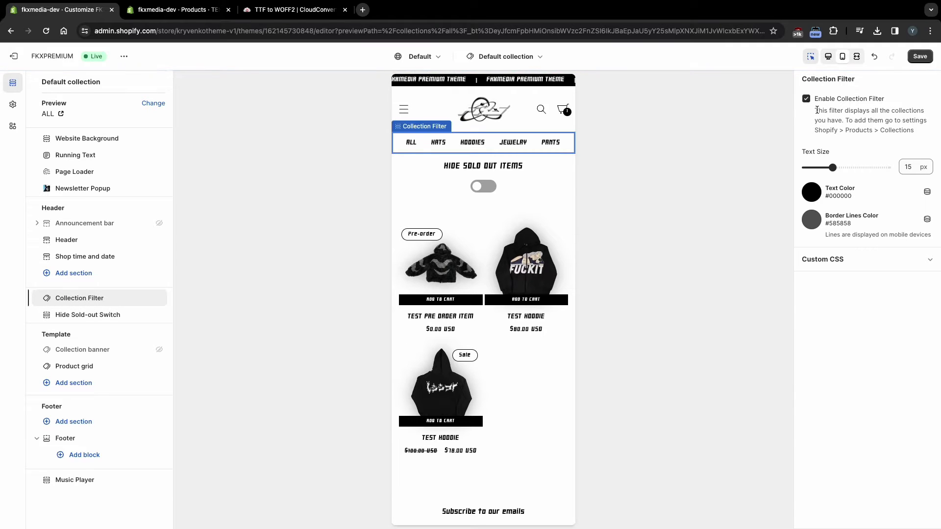
drag(826, 110, 916, 131)
click(917, 133)
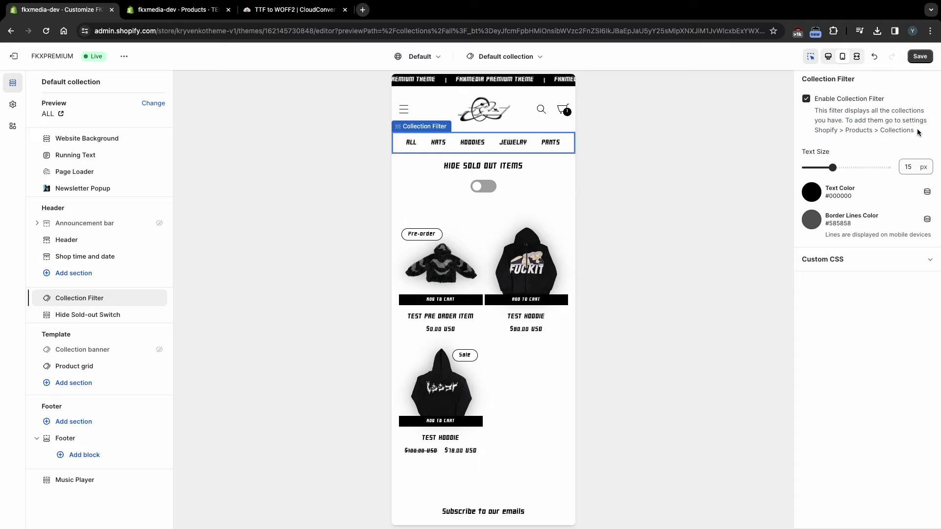
click(805, 100)
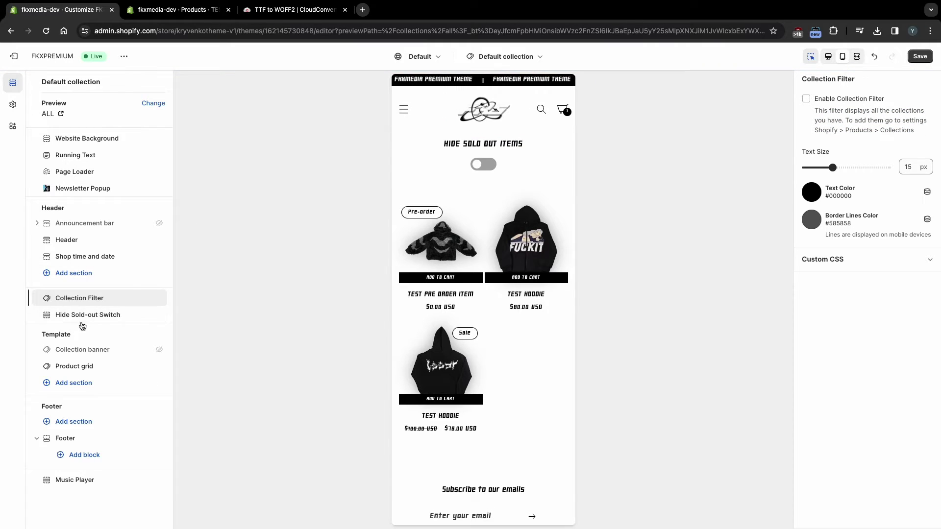
click(543, 345)
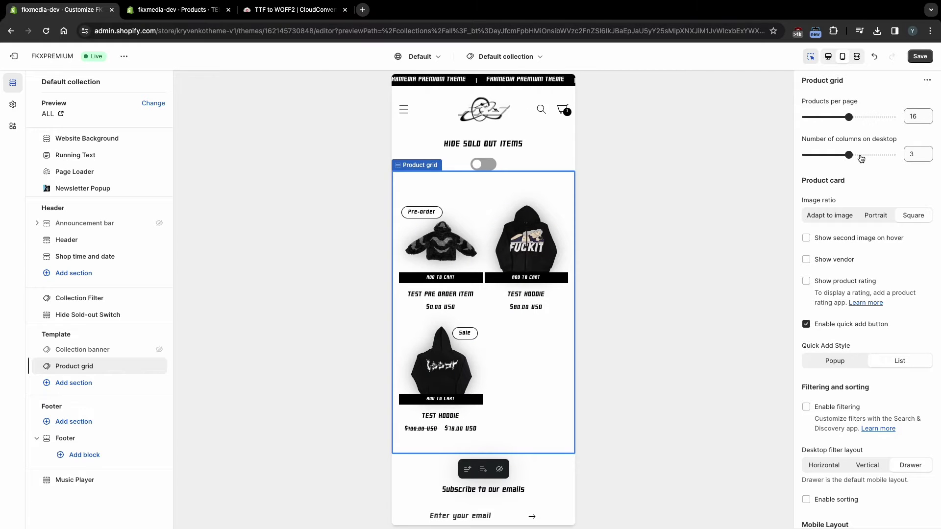
Preview the store at desktop width and set the product grid's Quick Add Style to List
click(828, 57)
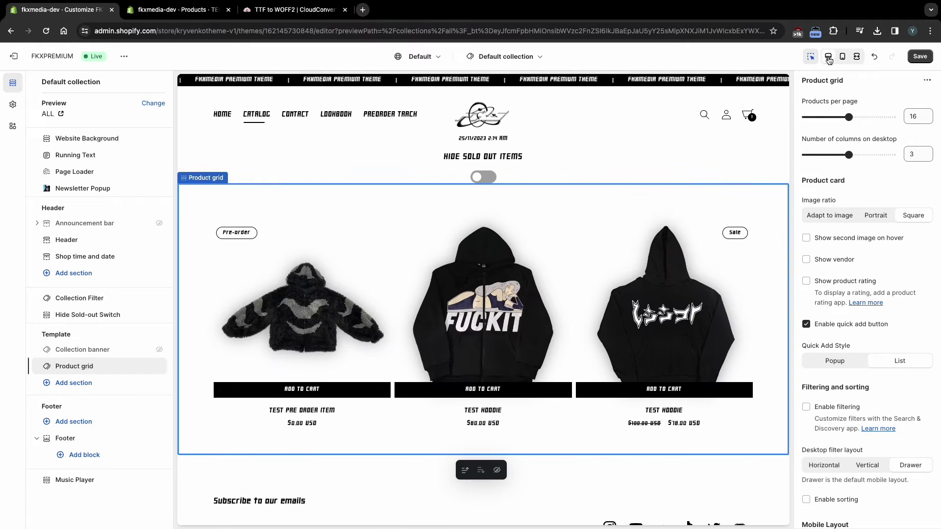
scroll(828, 242, down, 2)
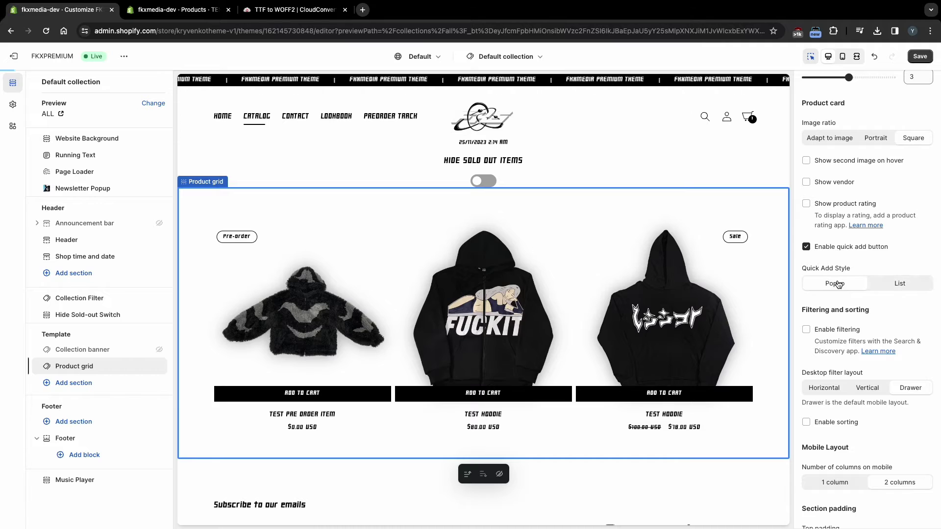
click(897, 283)
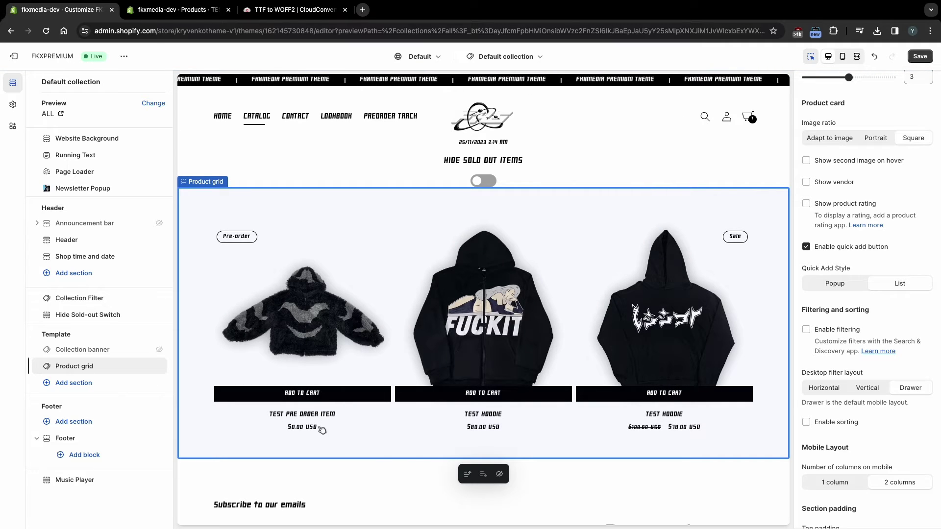
Open the Catalog Product Cards theme settings, showing 14 px price text and 15 px card names
scroll(854, 376, down, 1)
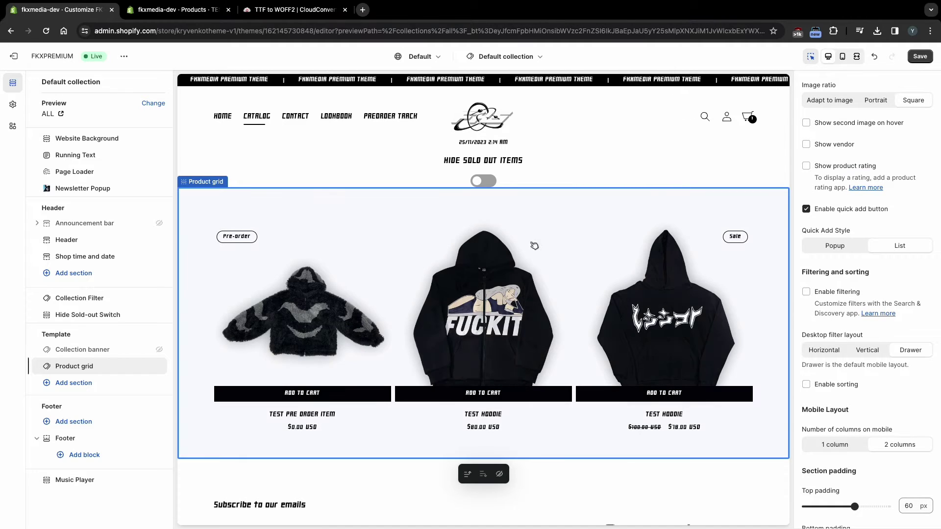
click(12, 105)
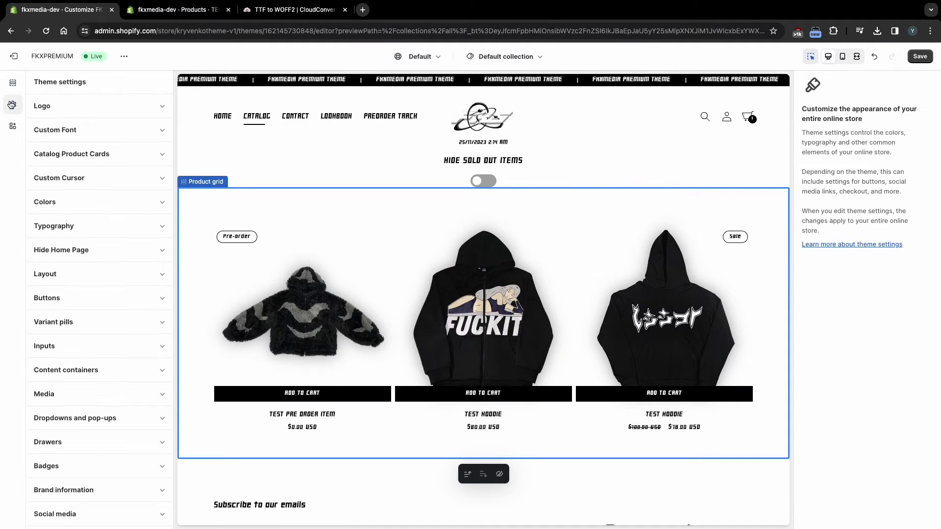
click(73, 155)
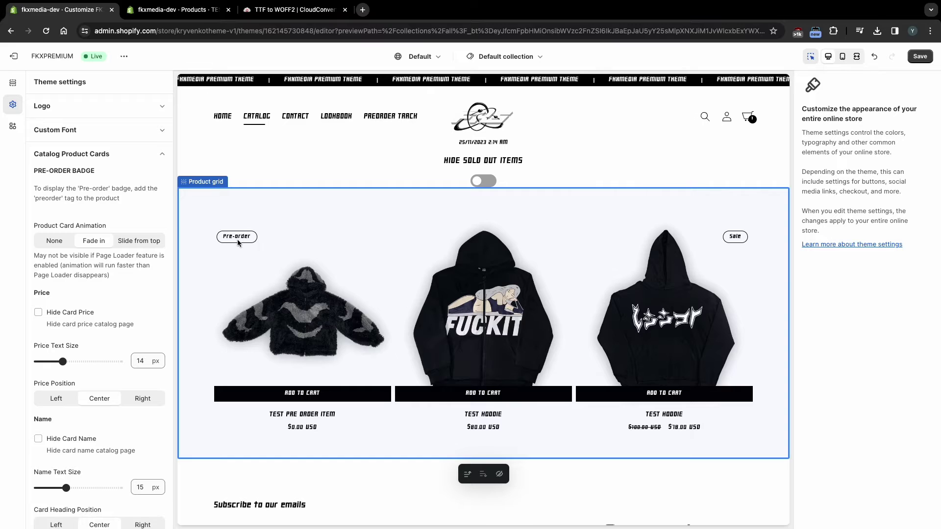
Check that TEST PRE ORDER ITEM has the Preorder tag and preorder template, then return to the editor
click(194, 12)
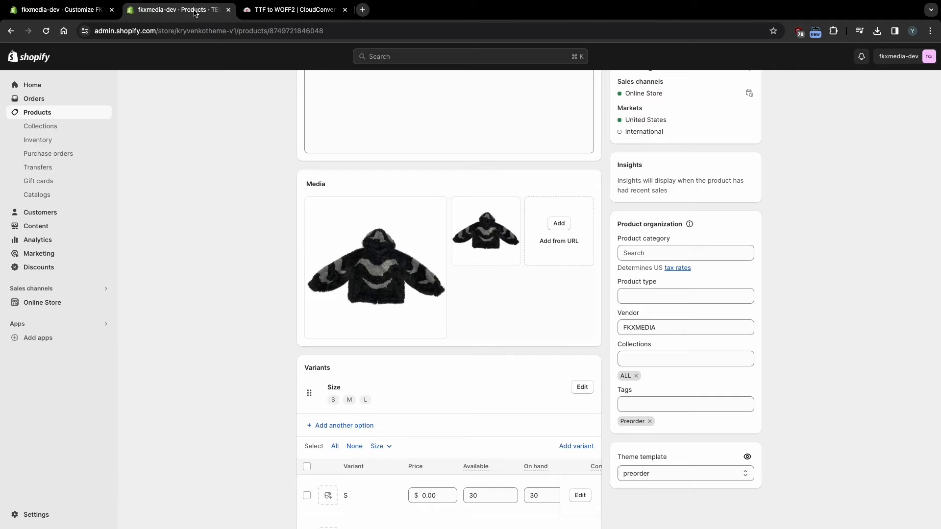
scroll(280, 204, up, 3)
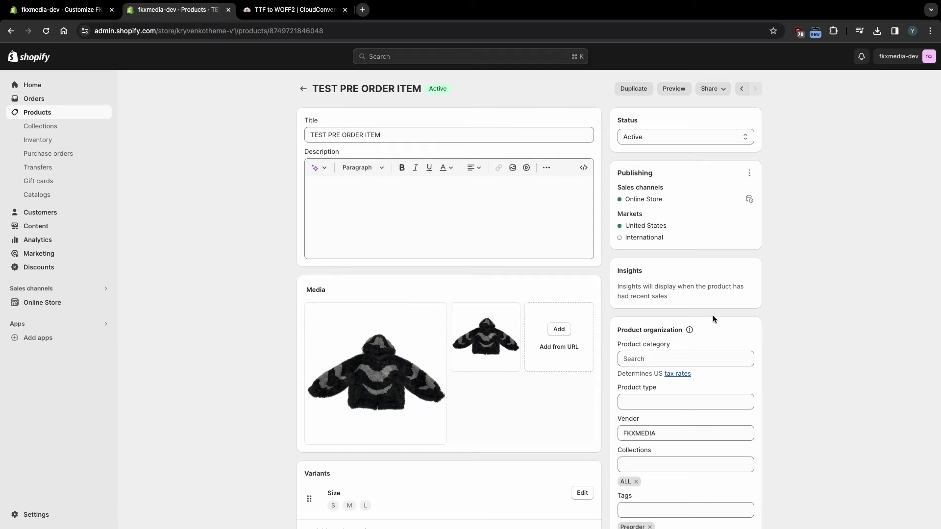
scroll(720, 318, down, 1)
scroll(728, 321, down, 3)
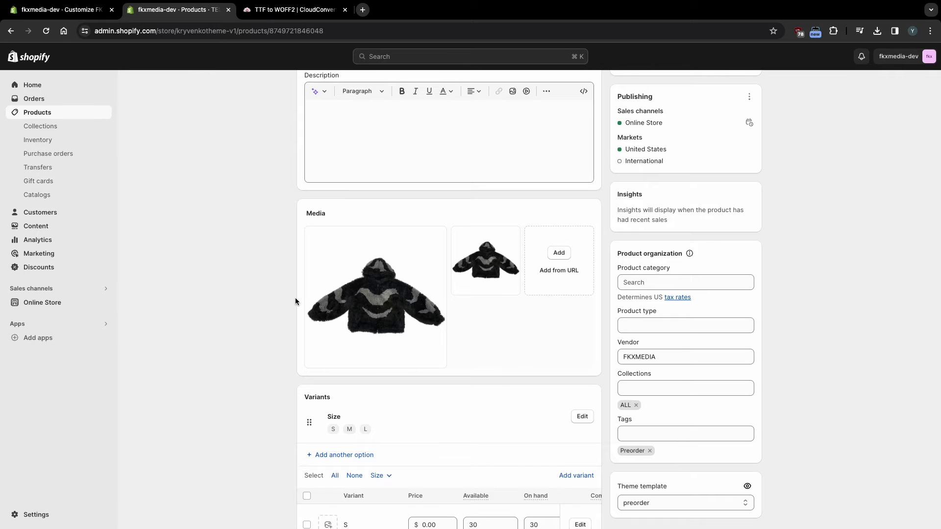
click(89, 17)
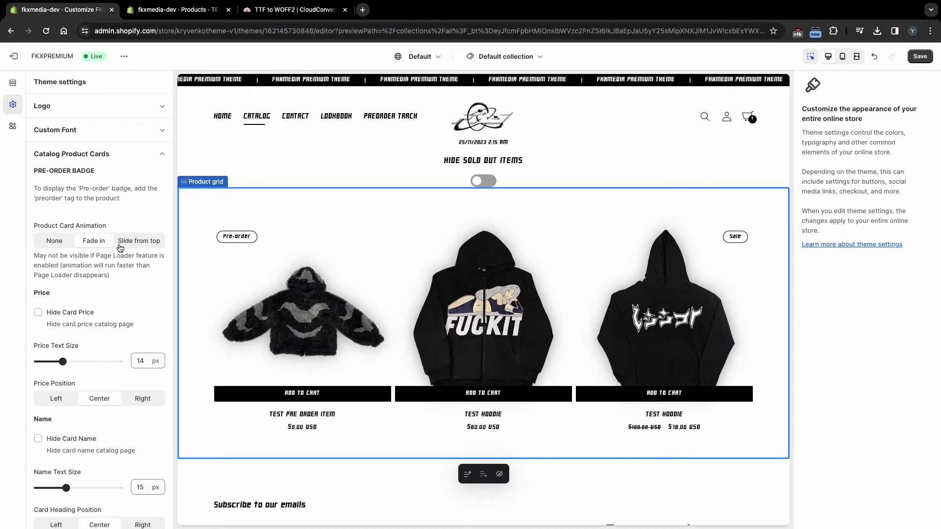
Scroll through the card options, then open Footer settings with email signup, social and payment icons
scroll(128, 260, down, 5)
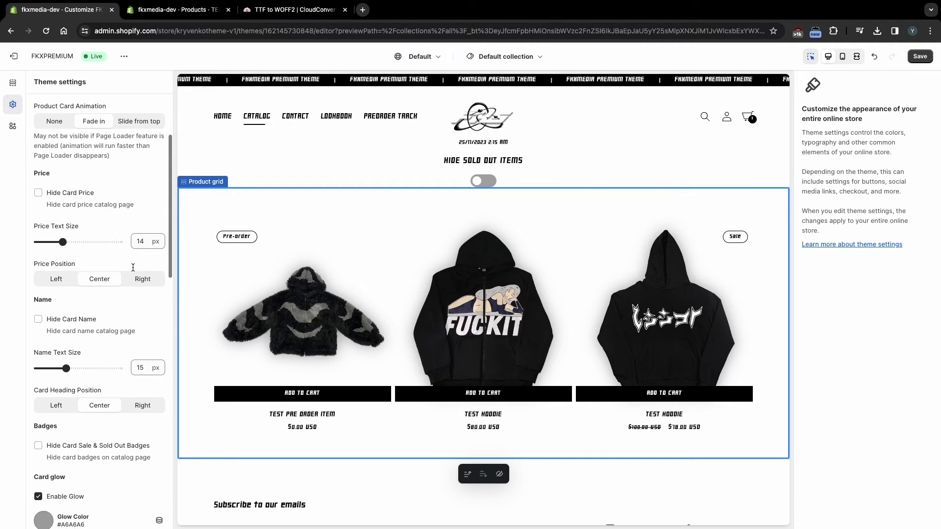
scroll(133, 267, down, 4)
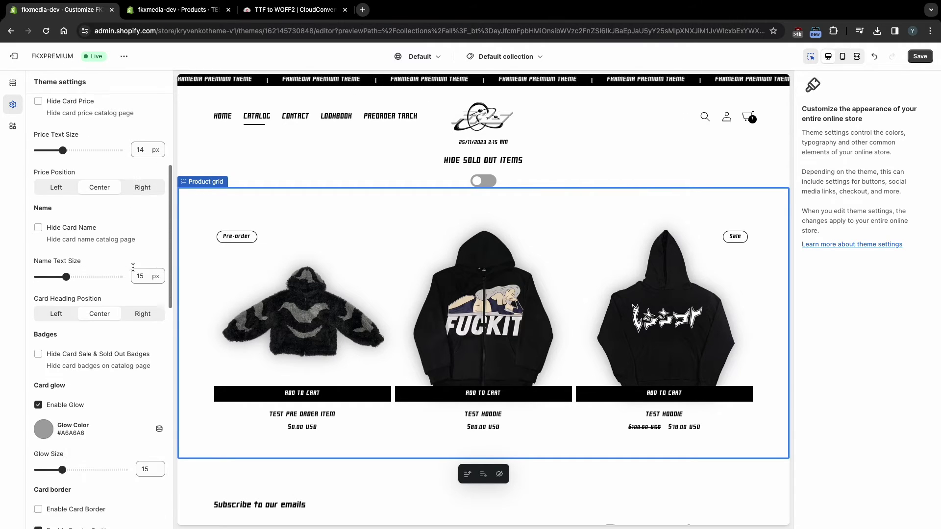
scroll(133, 267, down, 1)
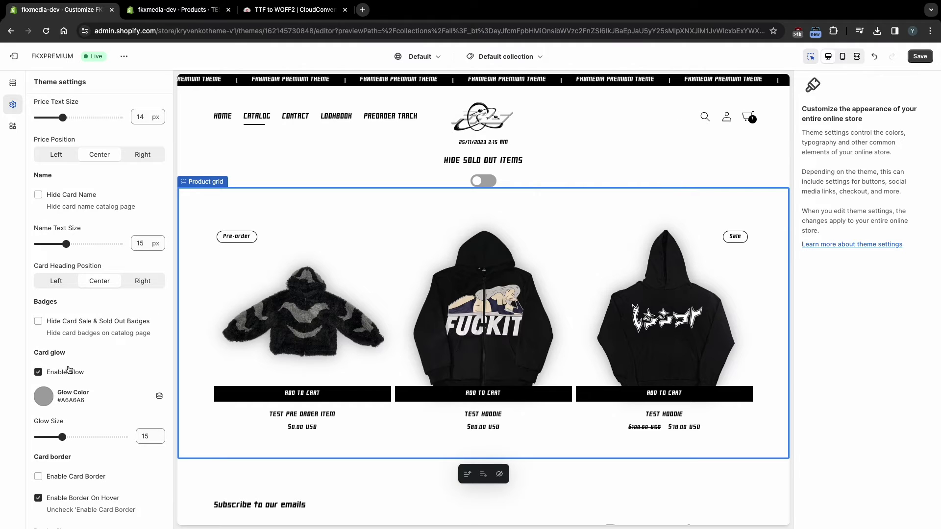
scroll(54, 469, down, 3)
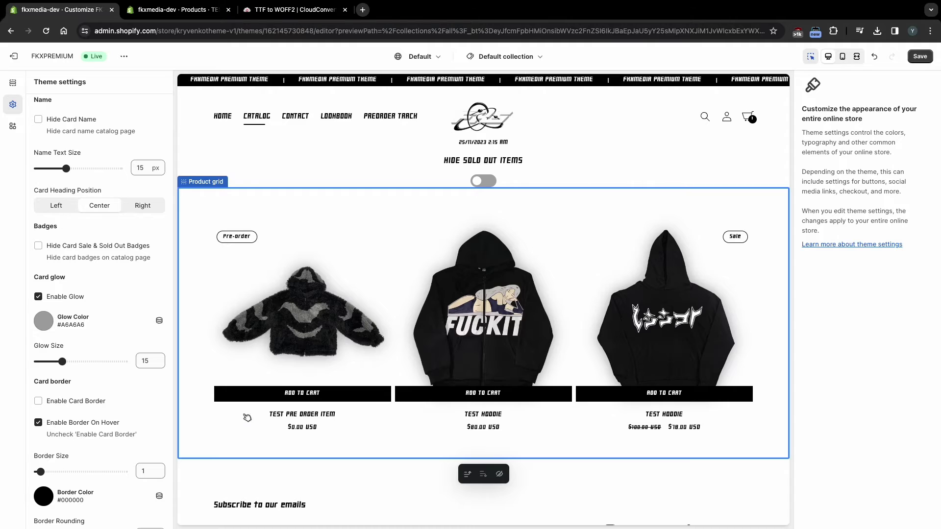
scroll(280, 441, down, 3)
click(265, 384)
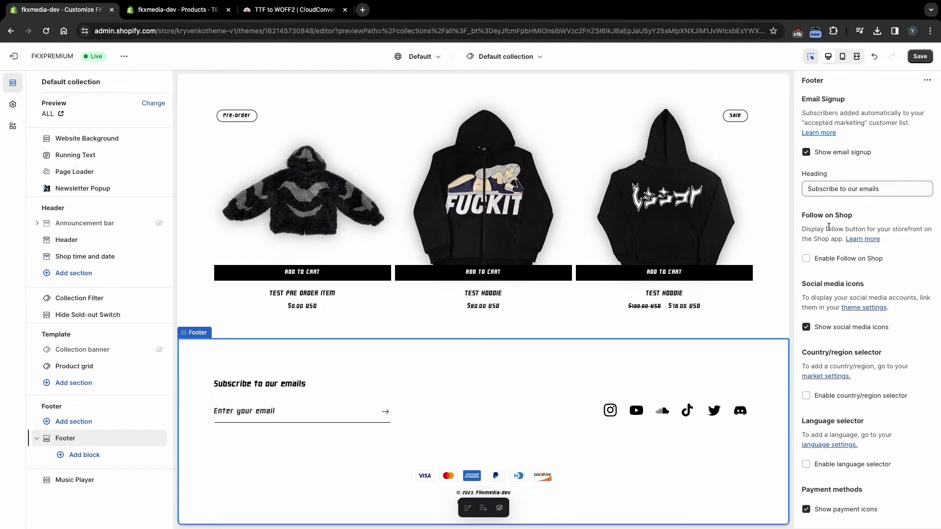
scroll(828, 227, down, 3)
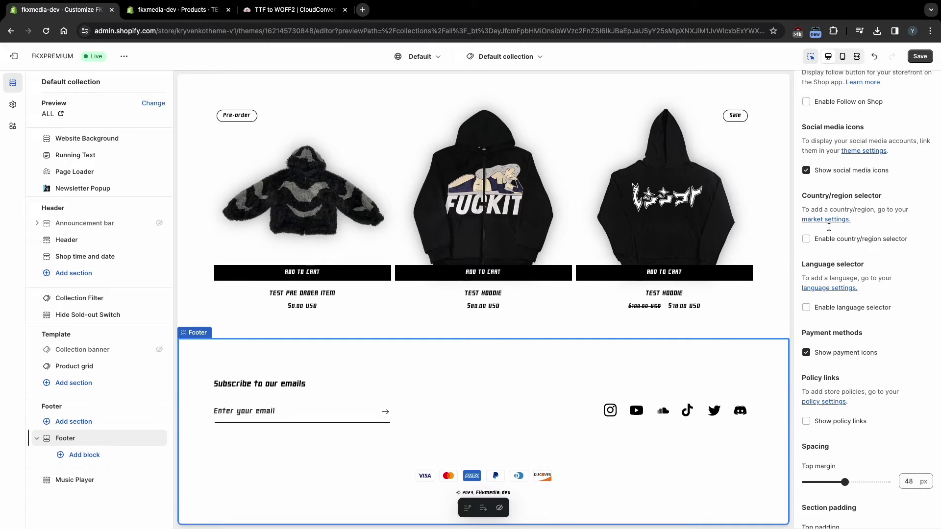
Expand Custom Font, toggle it off and back on, and inspect the Heartbit-Bold heading font URL
click(12, 104)
click(63, 137)
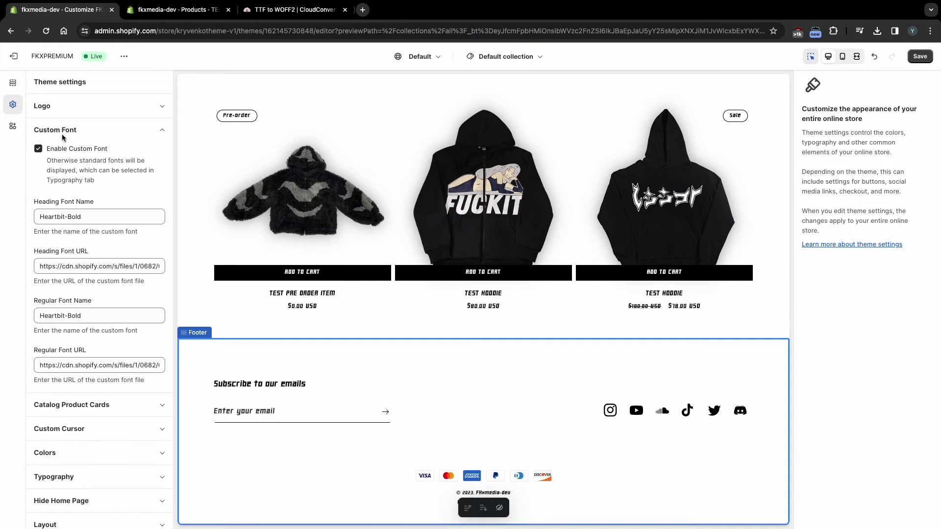
click(38, 149)
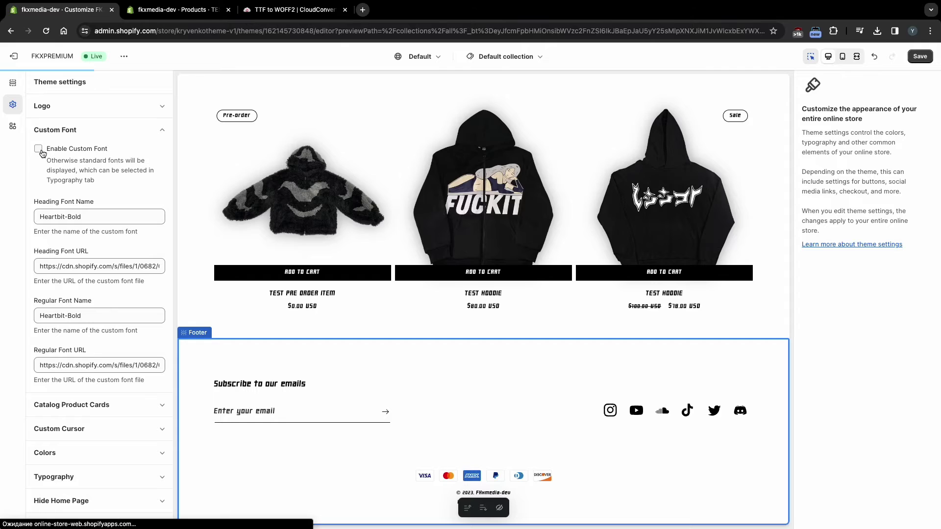
click(39, 149)
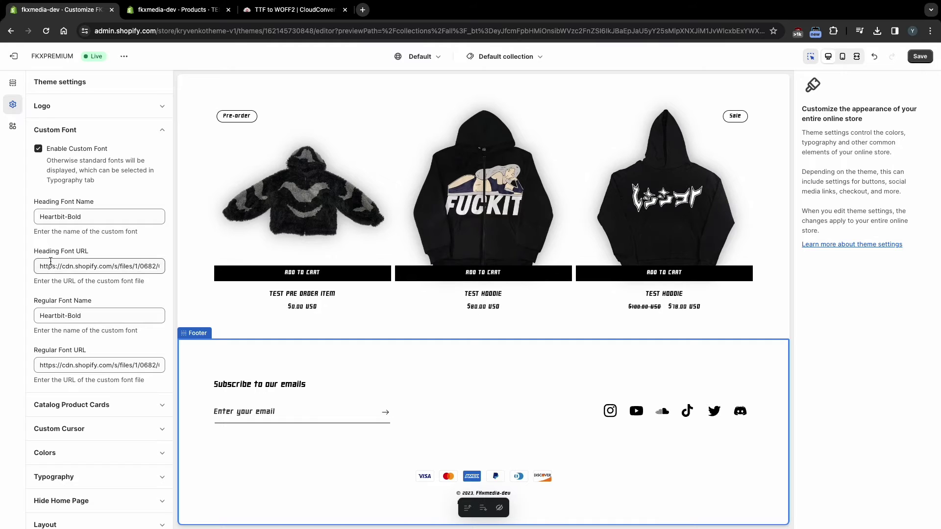
drag(48, 265, 106, 263)
click(144, 251)
scroll(144, 251, down, 1)
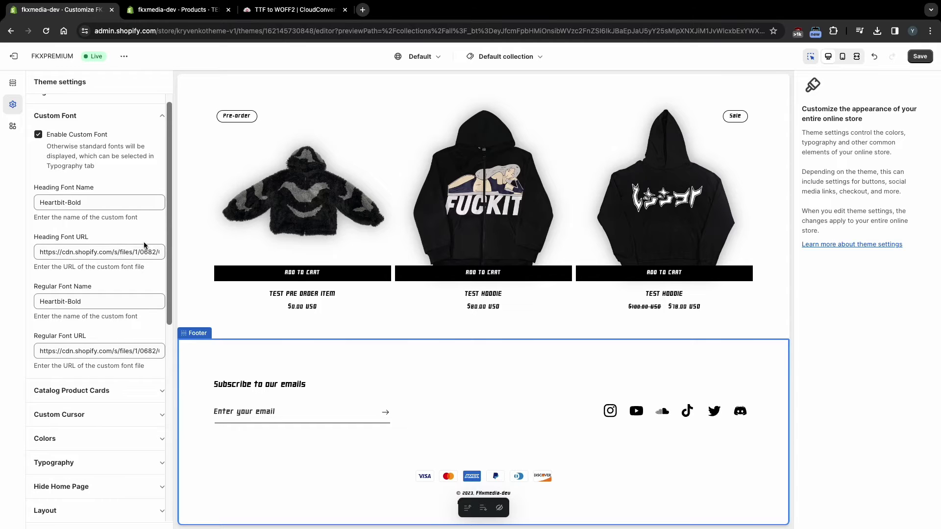
click(286, 9)
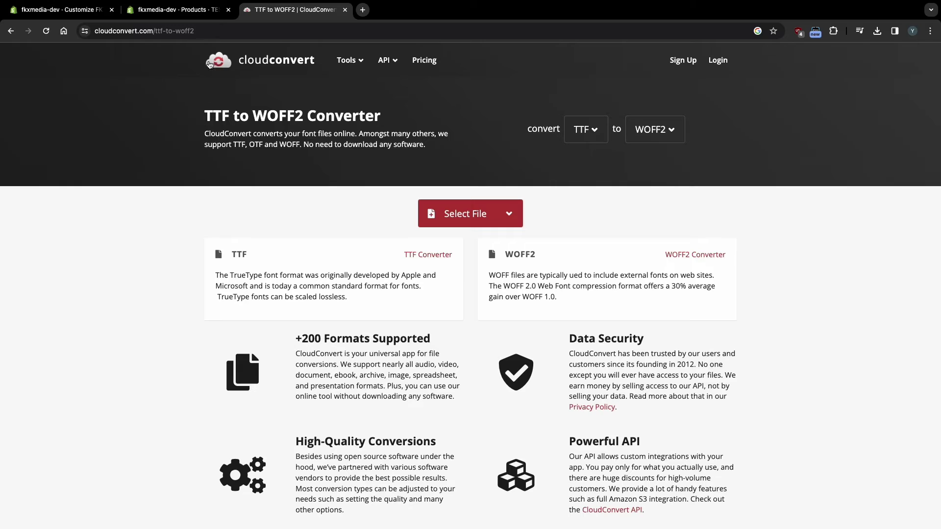
click(147, 29)
click(135, 146)
click(90, 14)
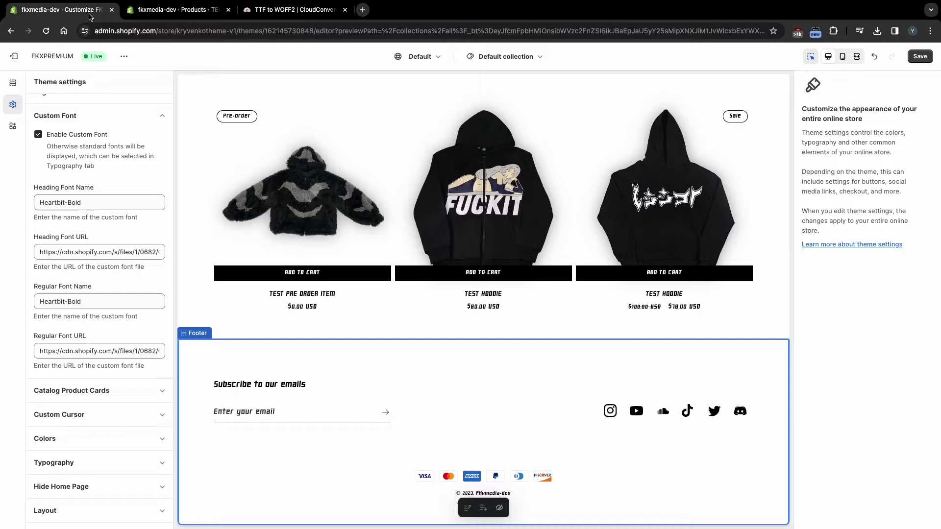
Disable the custom font and browse Typography heading font alternatives without changing anything
click(38, 135)
click(60, 117)
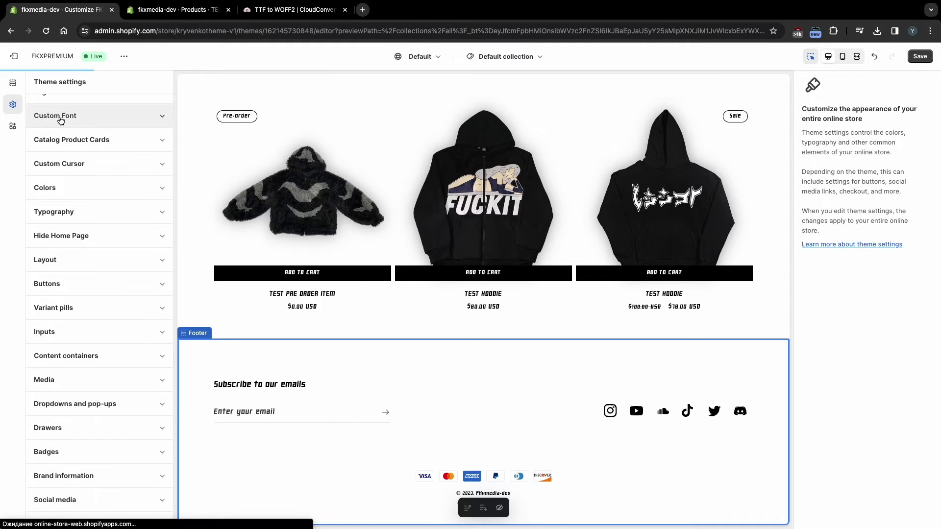
click(56, 211)
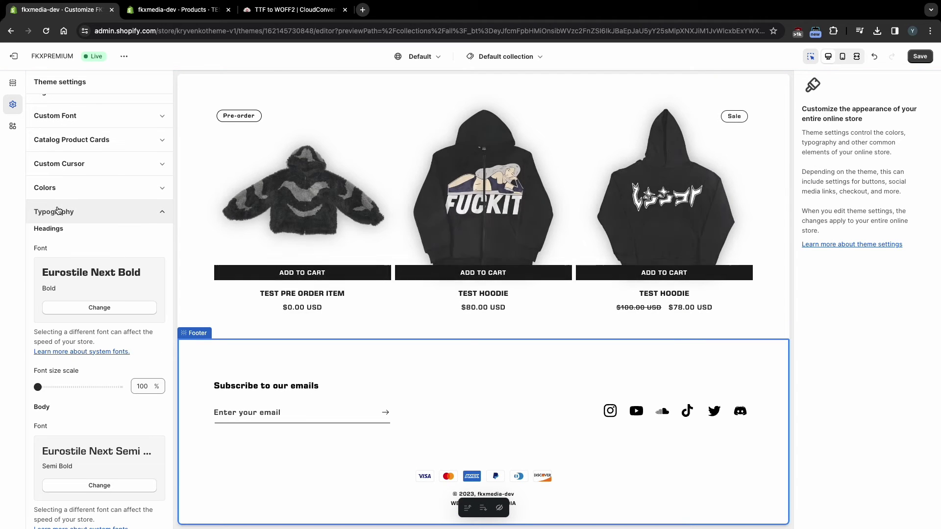
scroll(53, 287, down, 1)
click(53, 284)
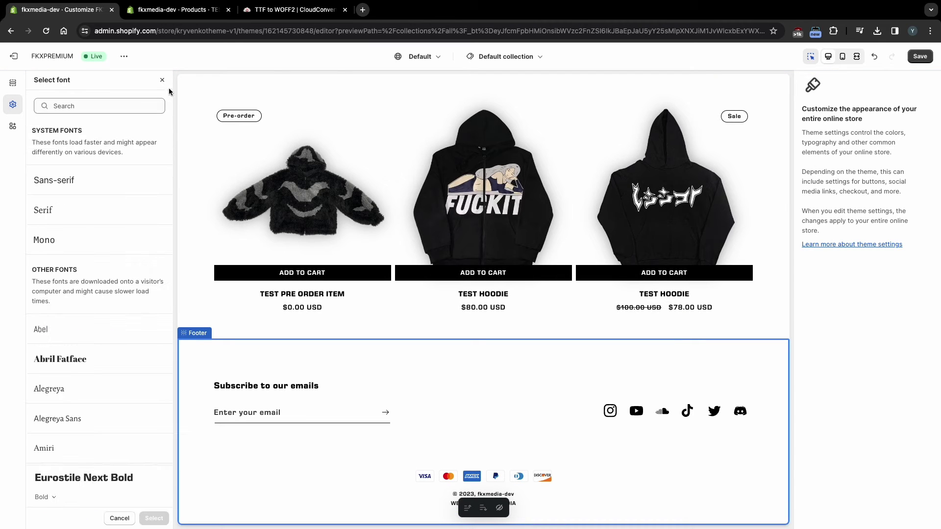
click(162, 80)
Look over the Custom Cursor settings, then expand the Colors settings
click(111, 186)
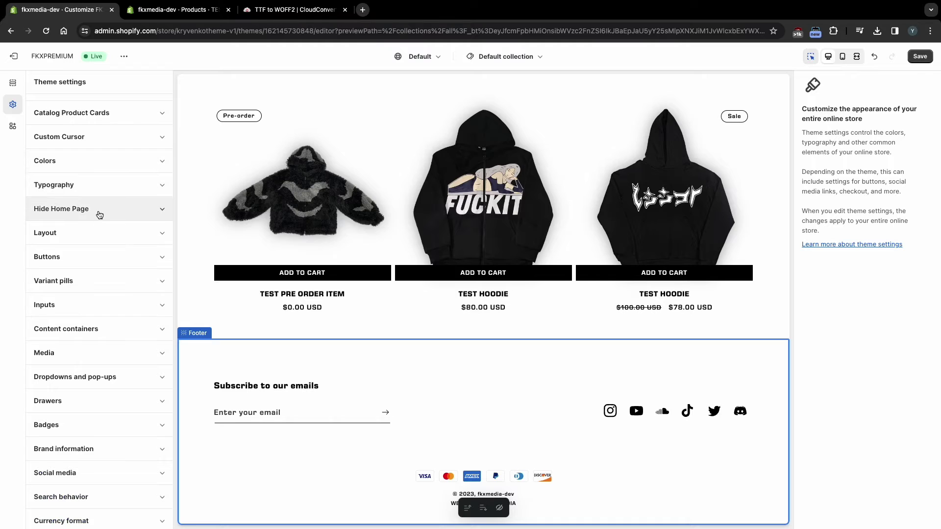
click(114, 137)
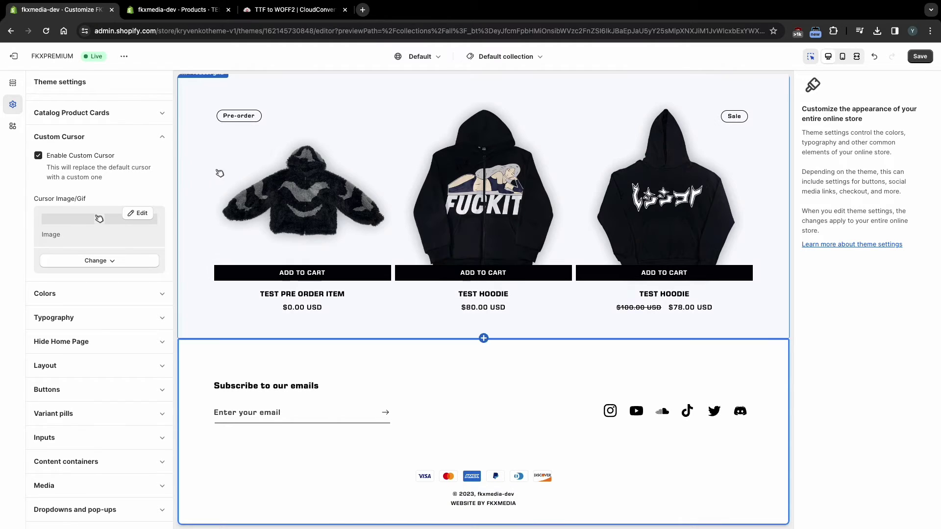
click(148, 139)
click(127, 162)
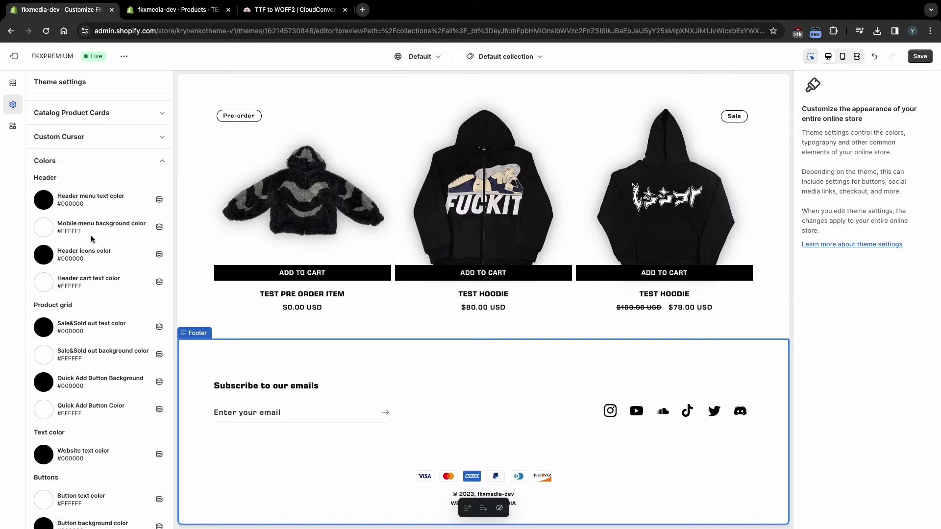
Inspect the mobile menu background and header menu text colour pickers without changing them
scroll(91, 239, down, 2)
click(51, 192)
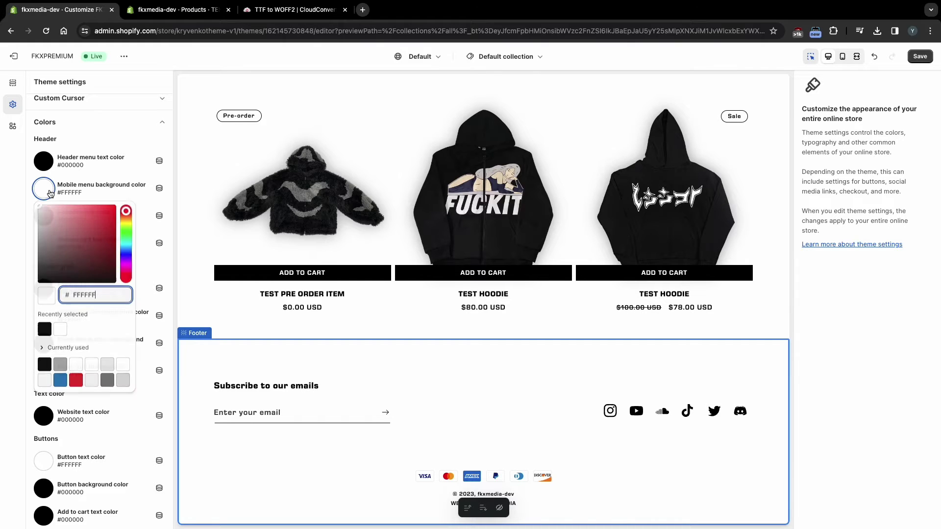
click(48, 163)
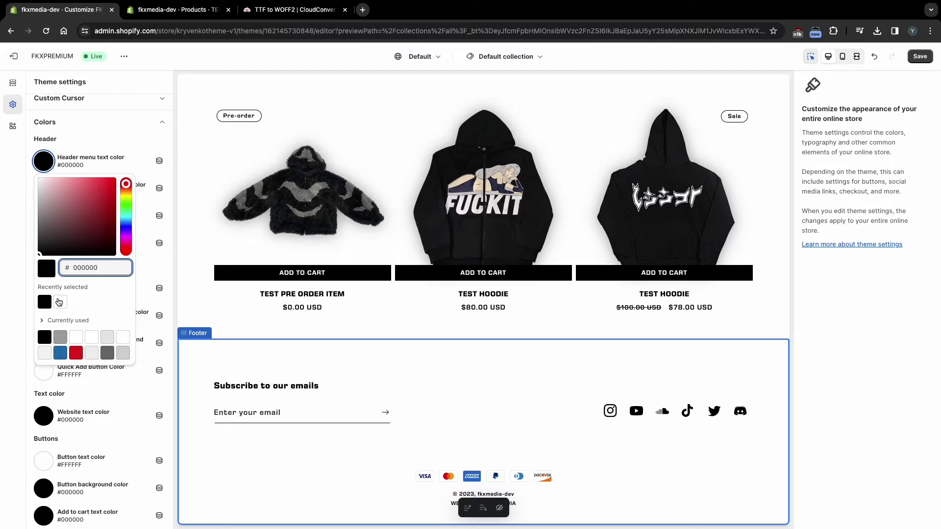
click(108, 122)
click(107, 122)
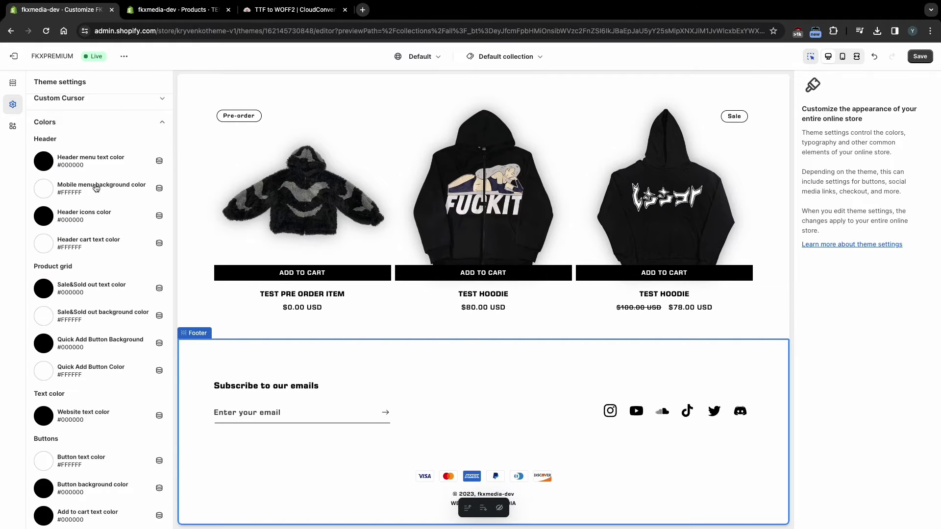
Delete the FKXMEDIA Copyright hex value 000000 so the colour becomes transparent
scroll(84, 294, down, 5)
scroll(84, 295, down, 4)
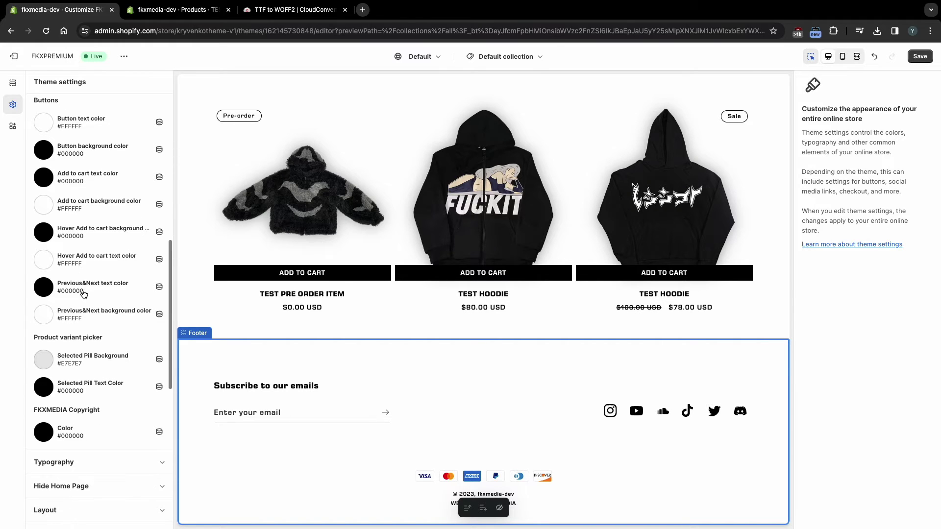
click(49, 433)
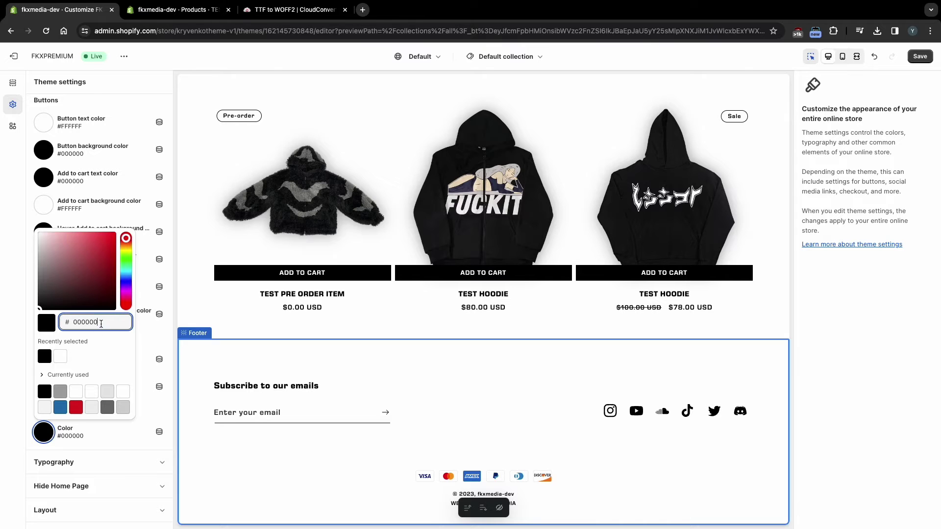
key(BackSpace)
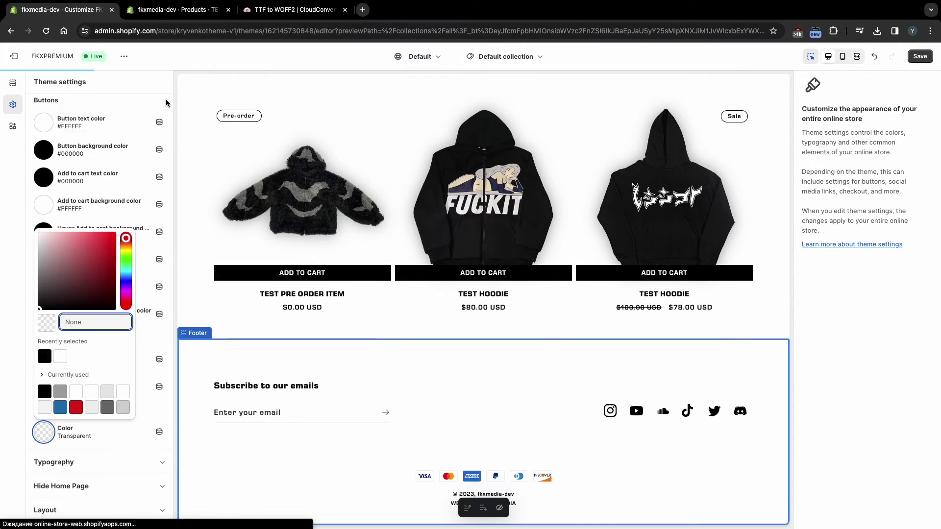
click(161, 282)
scroll(125, 316, down, 7)
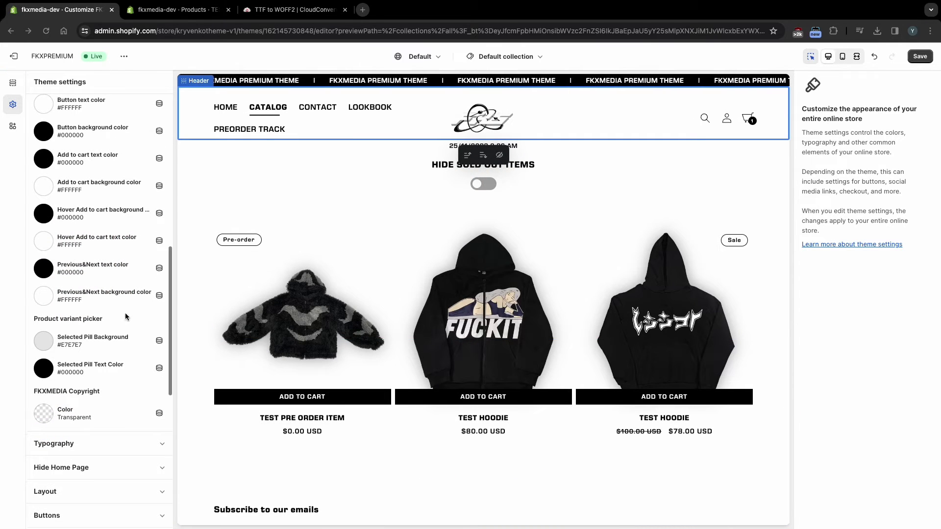
Expand the Cart settings and preview the cart drawer in the store
scroll(125, 317, down, 1)
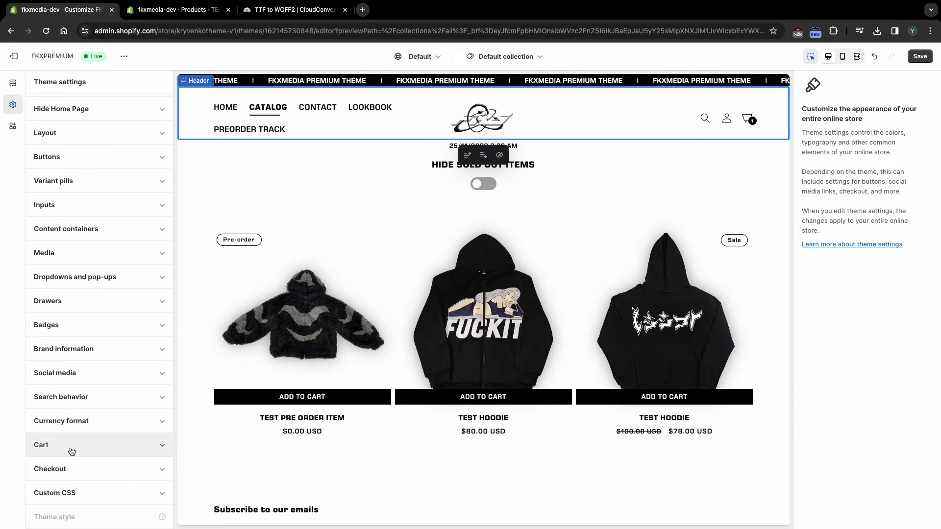
click(71, 445)
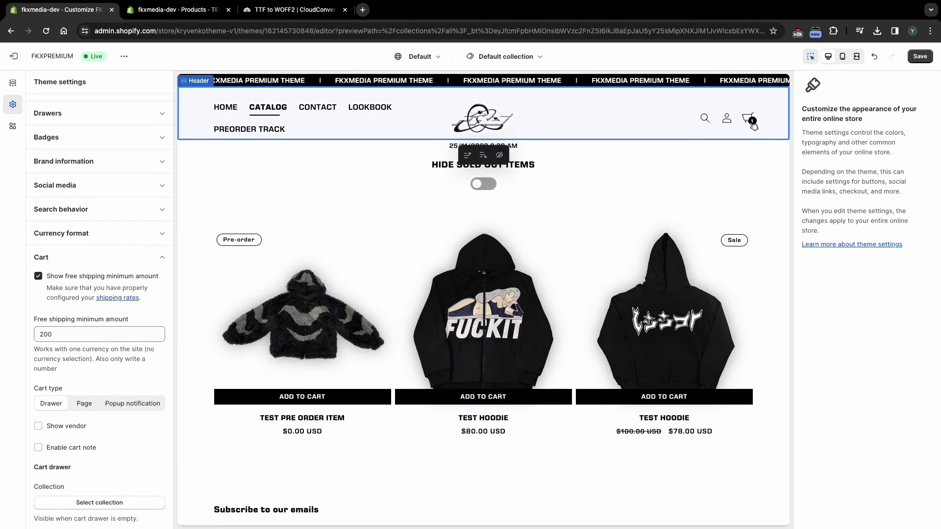
click(748, 119)
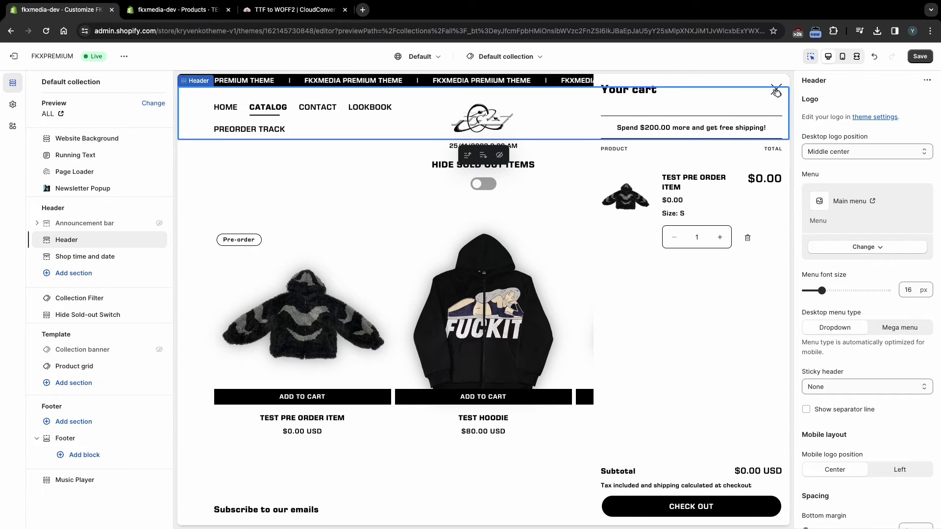
click(776, 90)
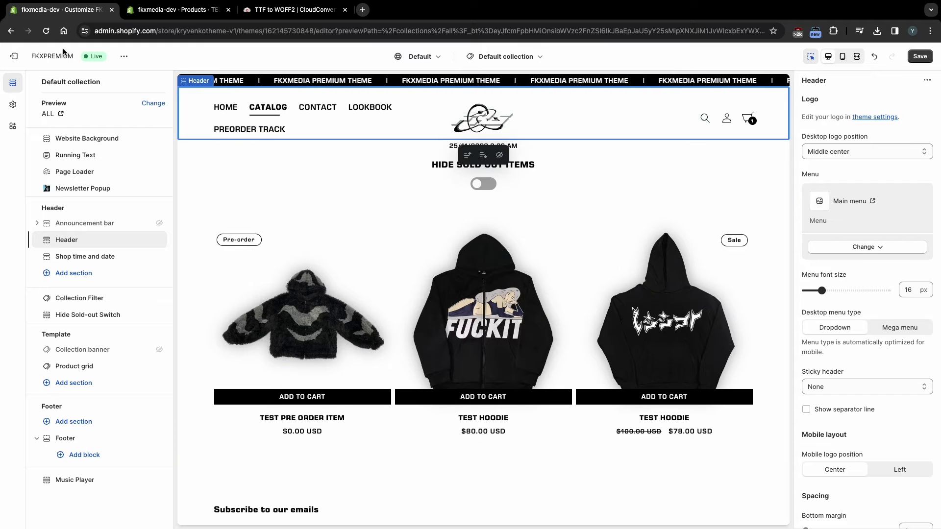
Open the Checkout settings and review its logo, System typography and #1773B0 accent colours
click(13, 105)
scroll(58, 354, down, 10)
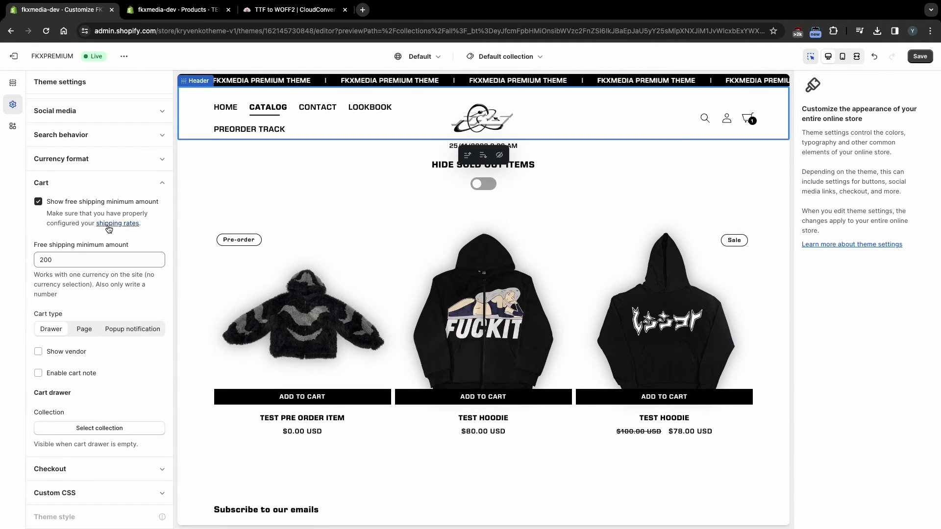
click(101, 186)
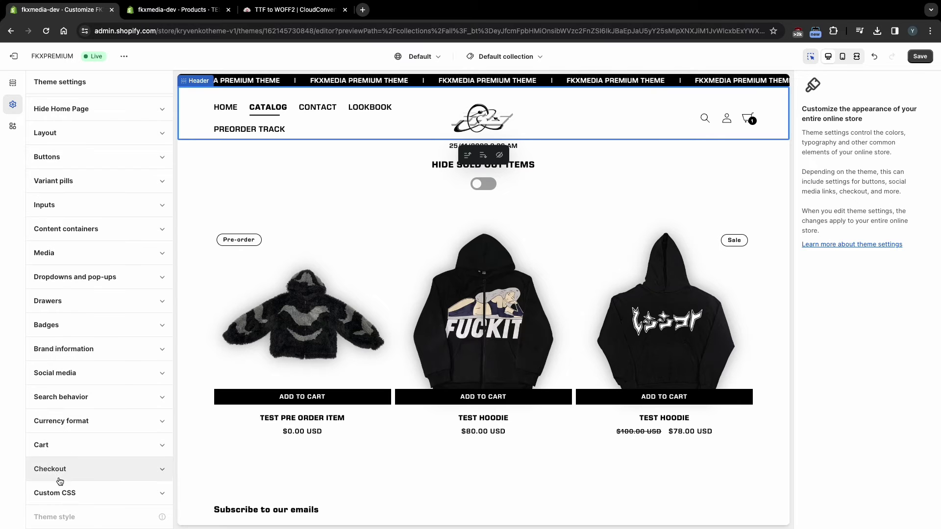
scroll(64, 473, down, 9)
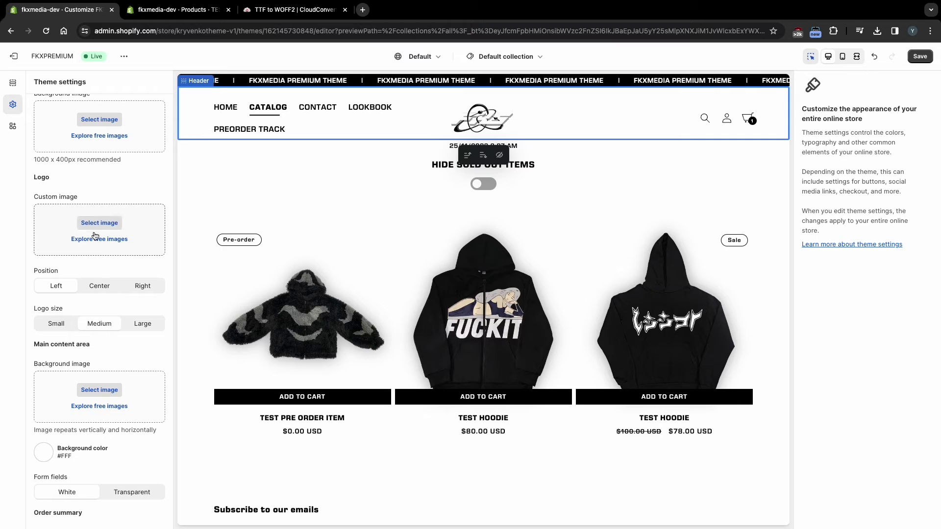
scroll(90, 269, down, 5)
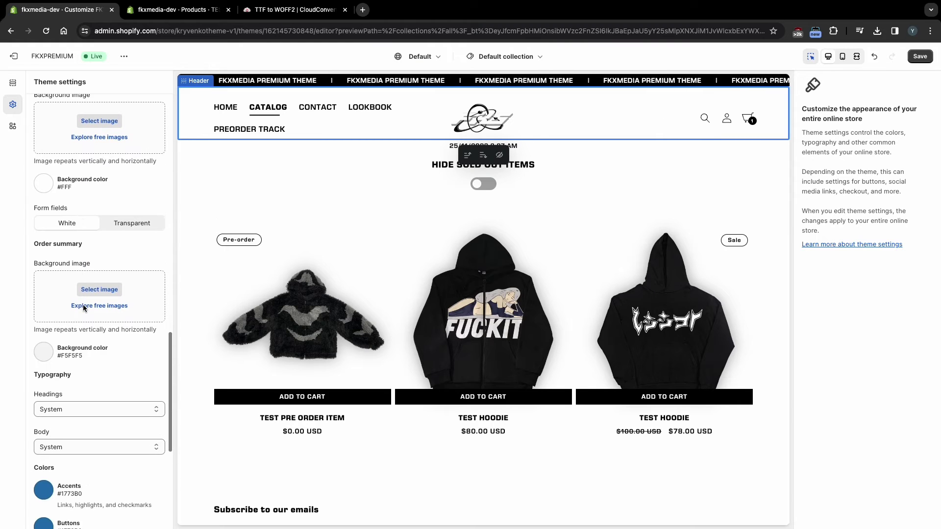
scroll(83, 307, down, 5)
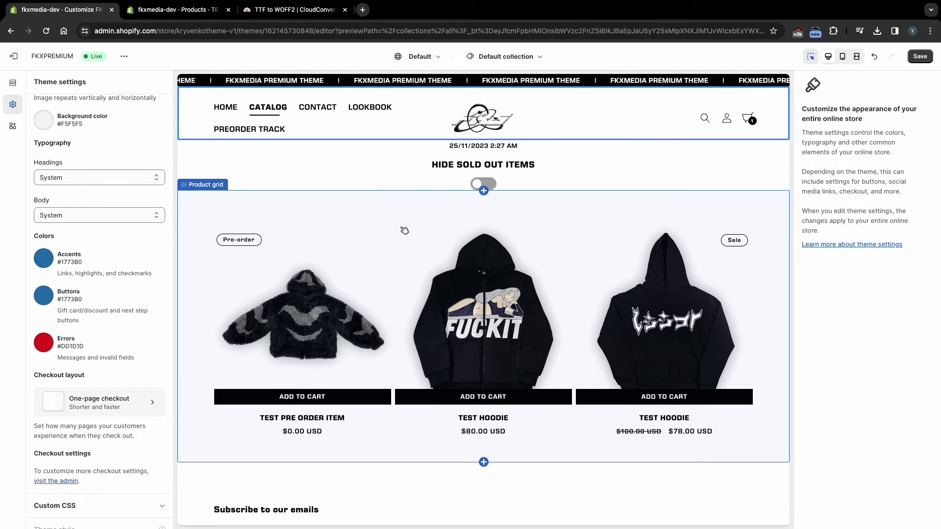
Switch the editor to the Default product template
click(504, 56)
click(478, 125)
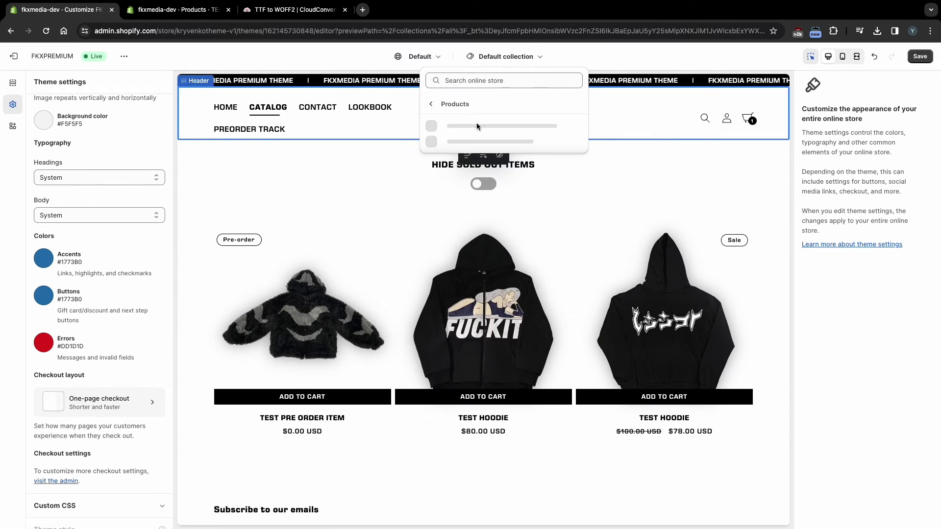
click(478, 131)
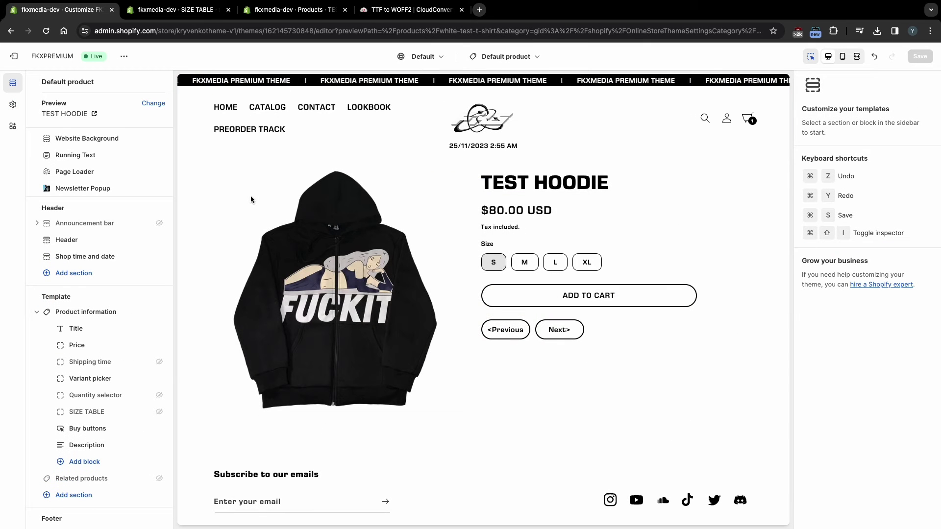
scroll(111, 278, down, 3)
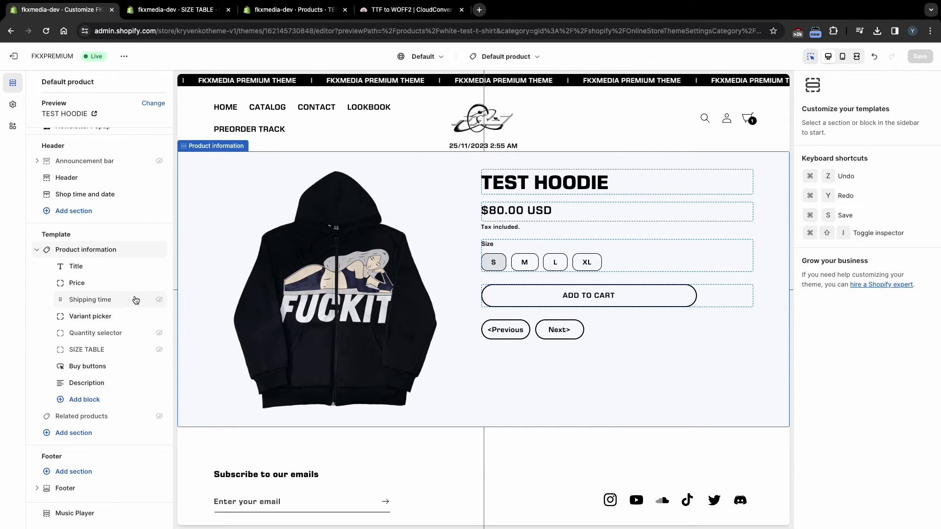
Unhide the Shipping time block and check its Pre-made 15-20 days value
click(159, 300)
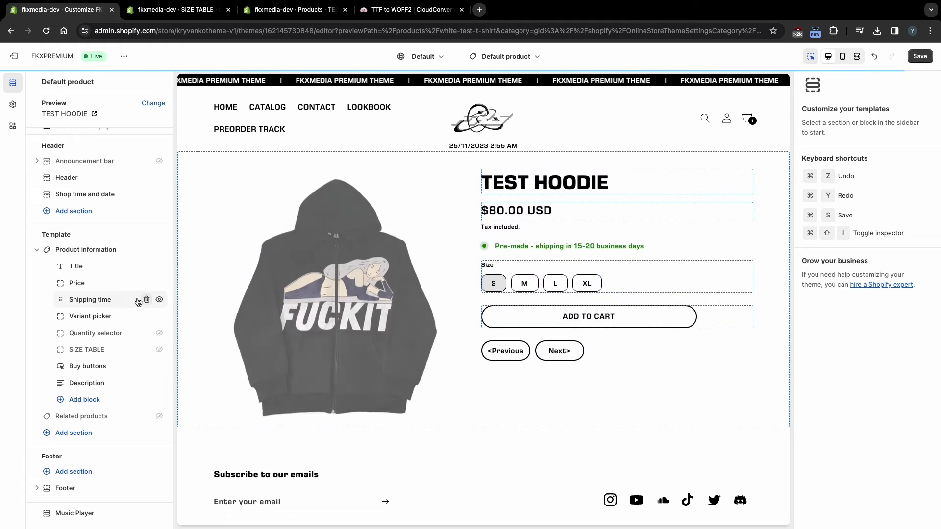
click(114, 301)
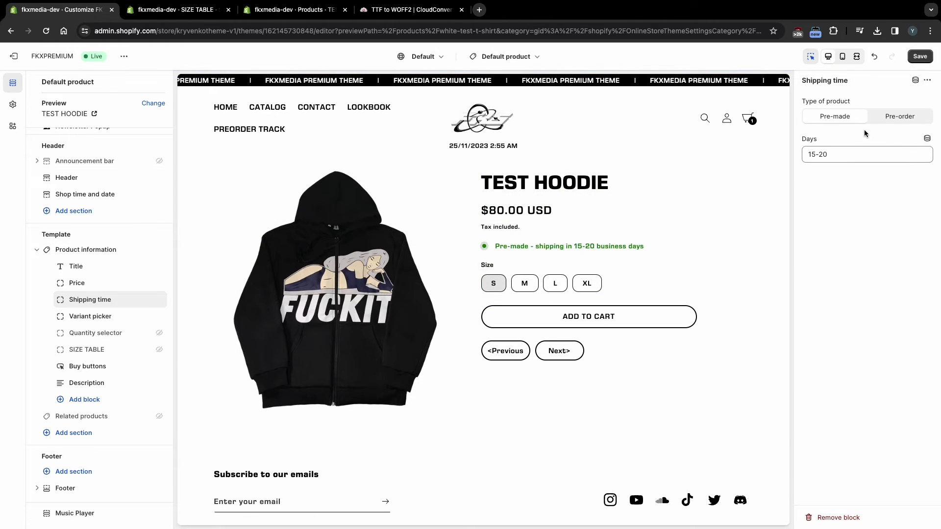
triple_click(827, 154)
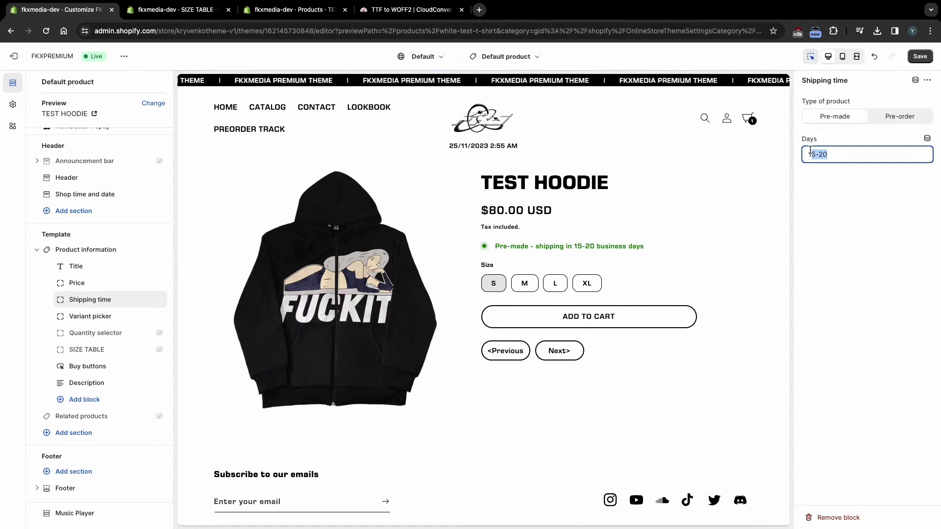
click(823, 189)
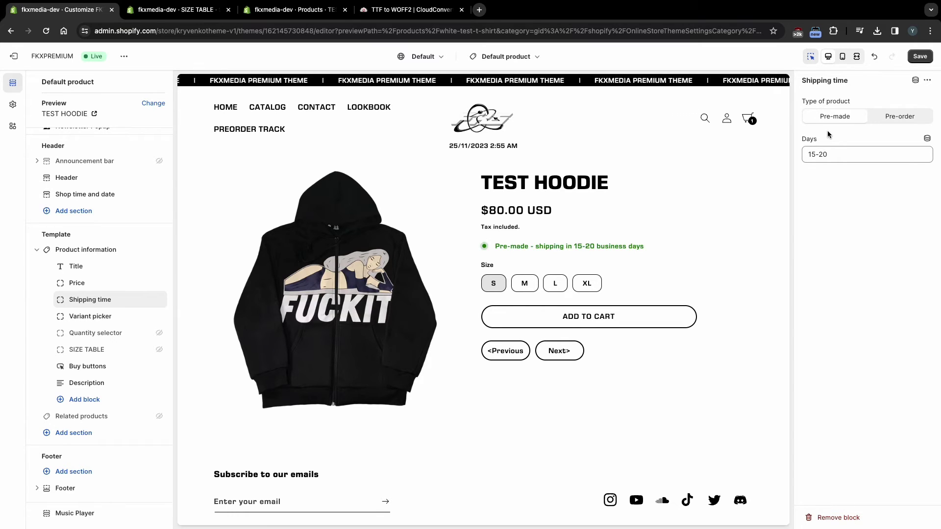
Unhide the SIZE TABLE pop-up link and open the Product information section settings
click(103, 351)
click(159, 350)
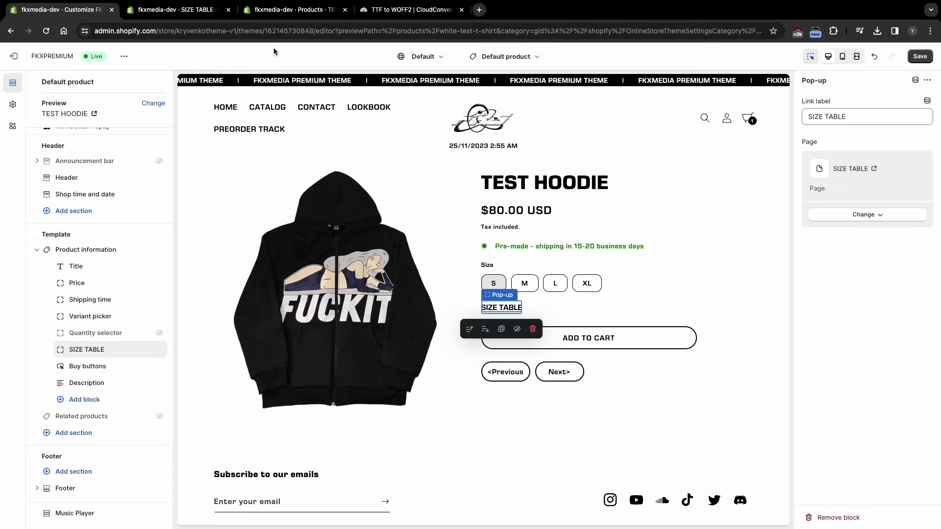
click(127, 253)
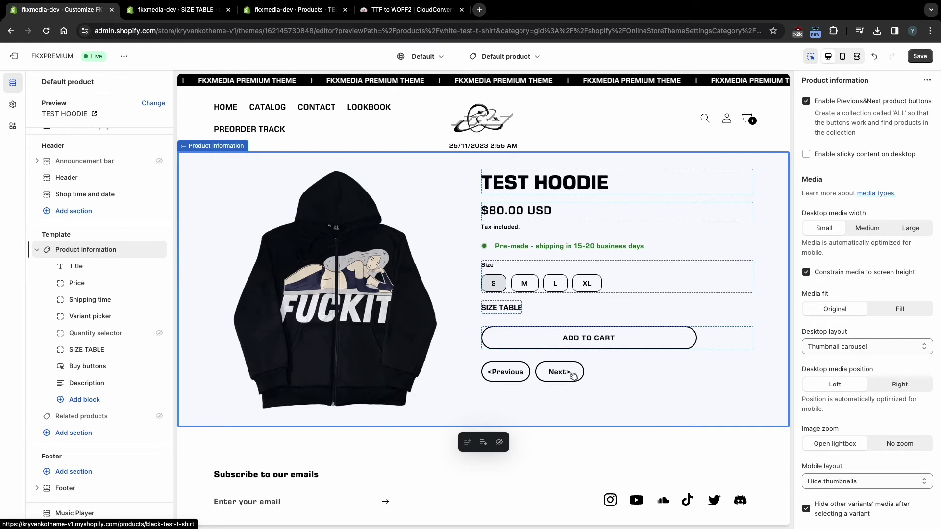
click(510, 57)
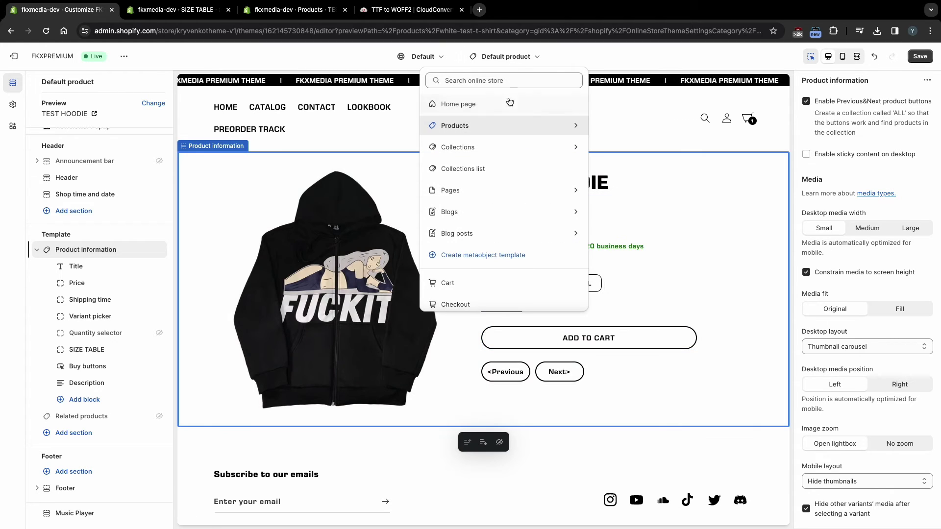
click(493, 125)
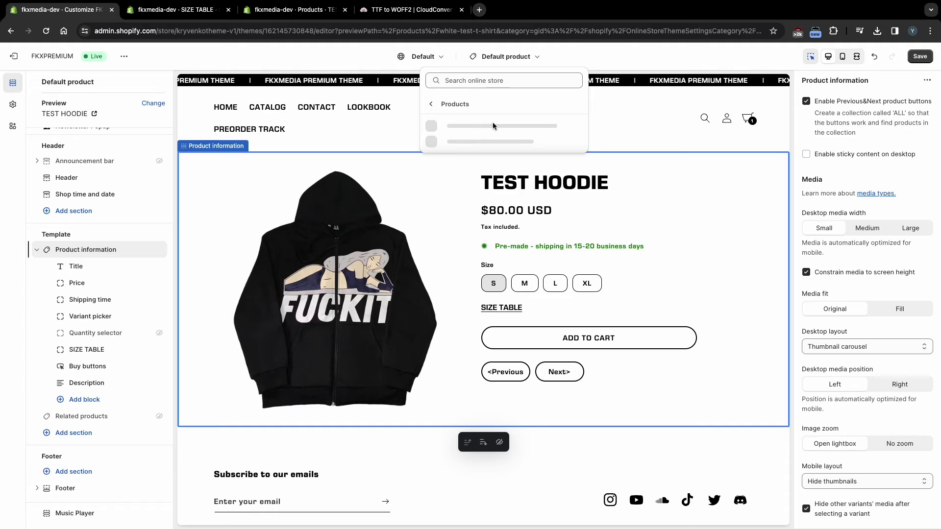
Edit the preorder template for TEST PRE ORDER ITEM and open its Buy buttons block settings
click(478, 150)
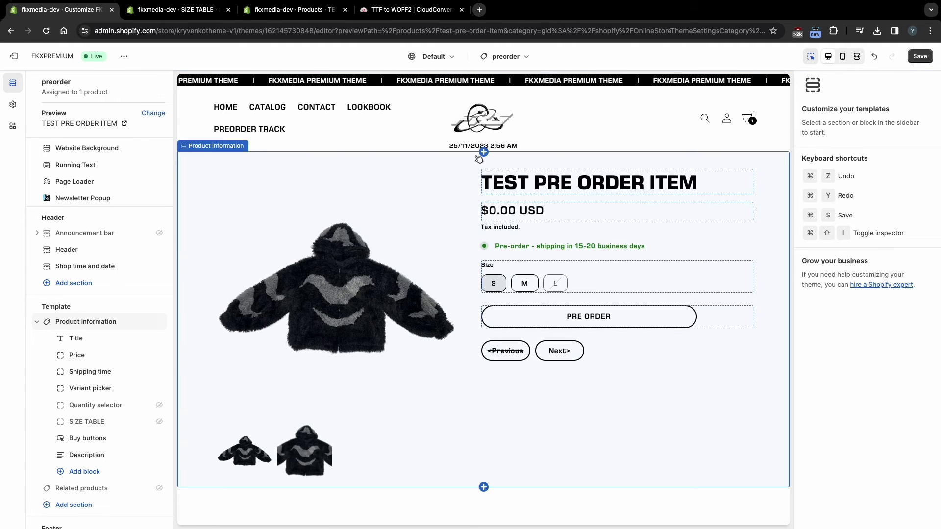
scroll(473, 196, down, 2)
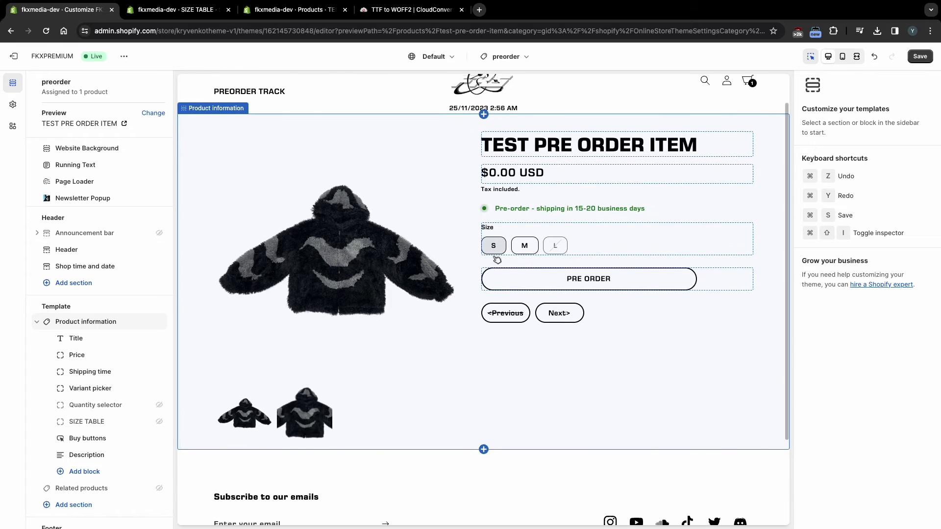
click(664, 289)
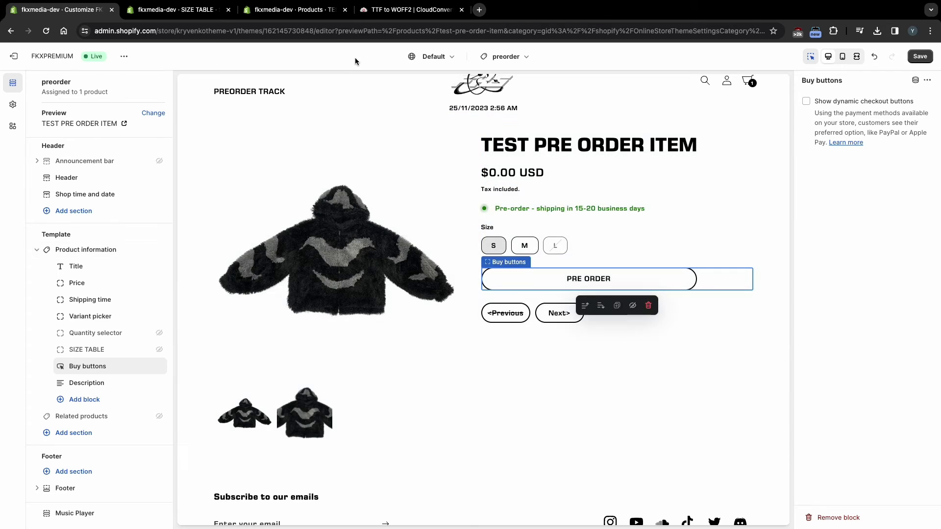
Confirm the TEST PRE ORDER ITEM product keeps the preorder theme template
click(315, 11)
scroll(527, 292, down, 1)
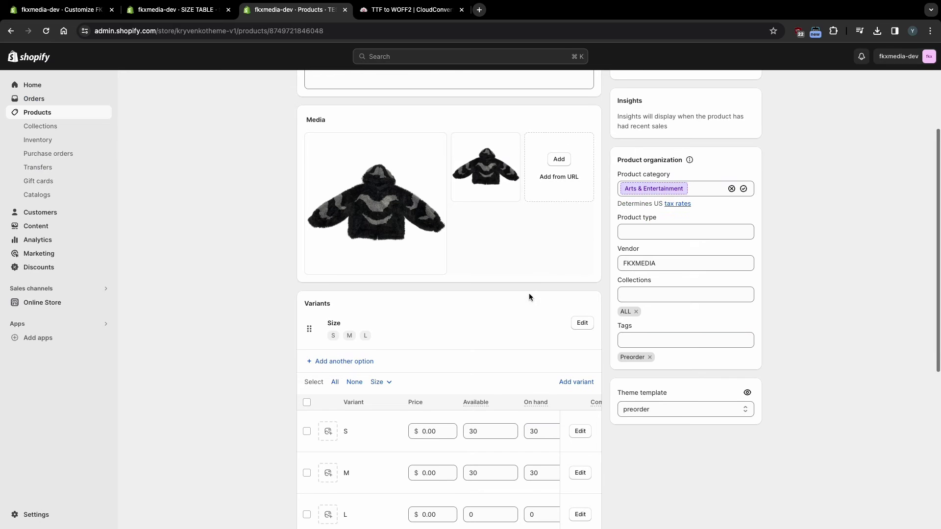
click(668, 402)
click(667, 409)
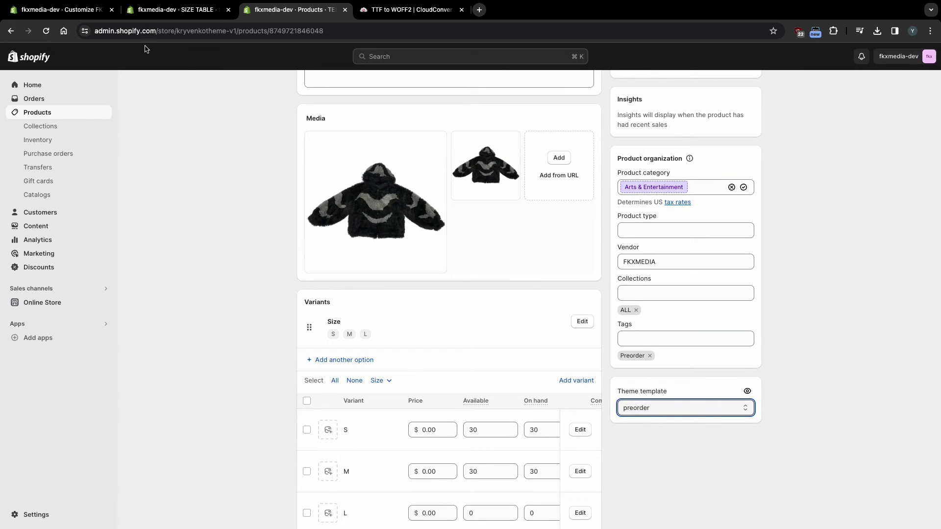
Check the Lookbook page's template in the store pages list, then go back to the theme editor
click(154, 14)
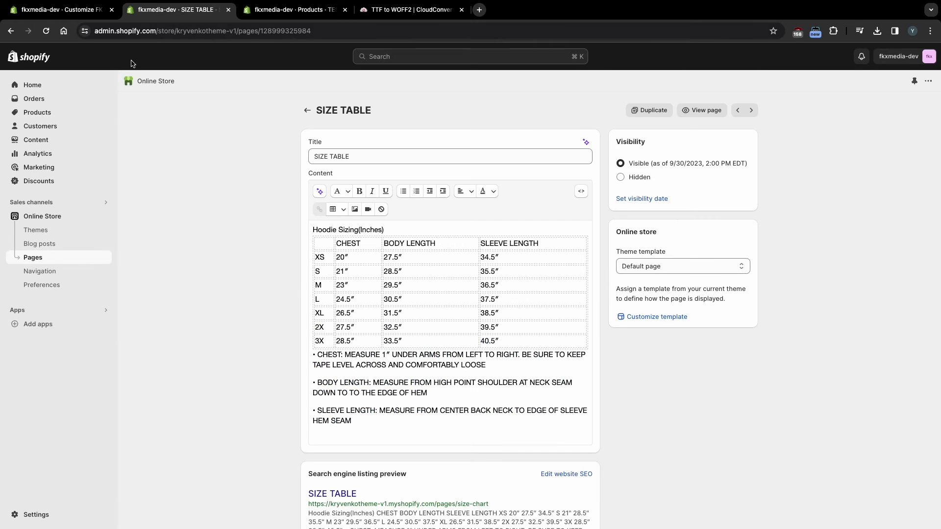
click(308, 112)
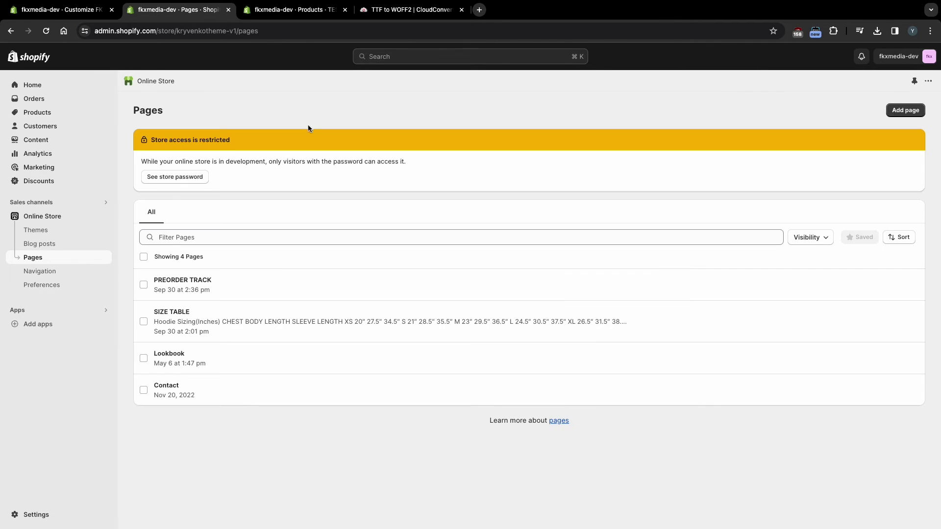
click(260, 354)
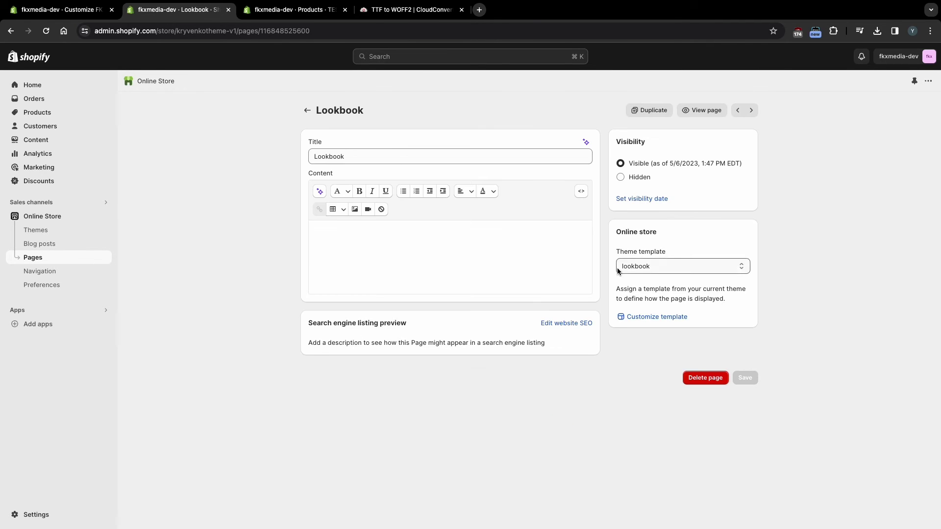
click(59, 9)
Switch the editor to the lookbook page template and review its slideshow and Pages Background settings
click(504, 56)
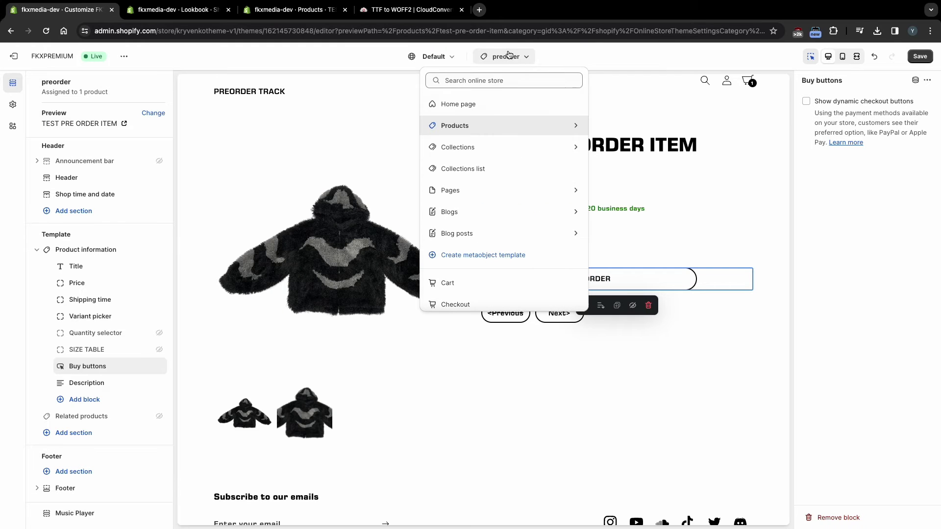
click(448, 190)
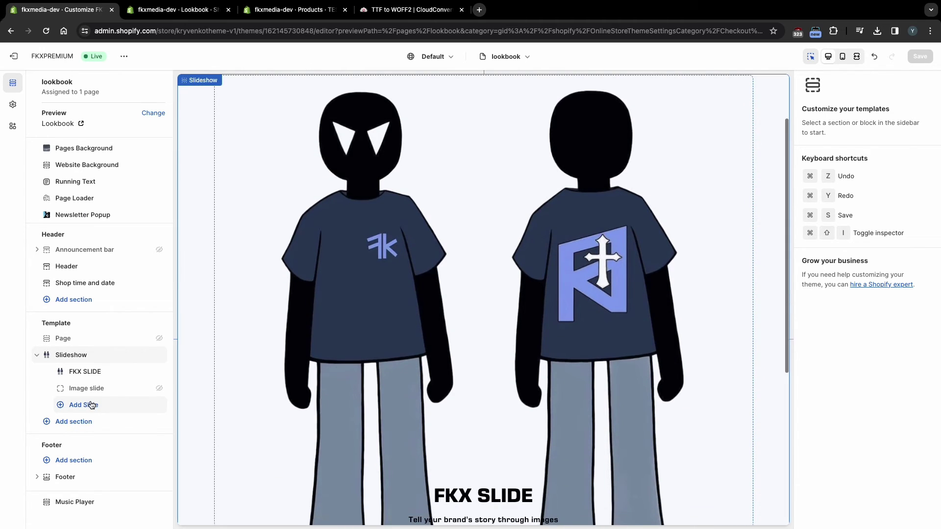
scroll(257, 261, up, 3)
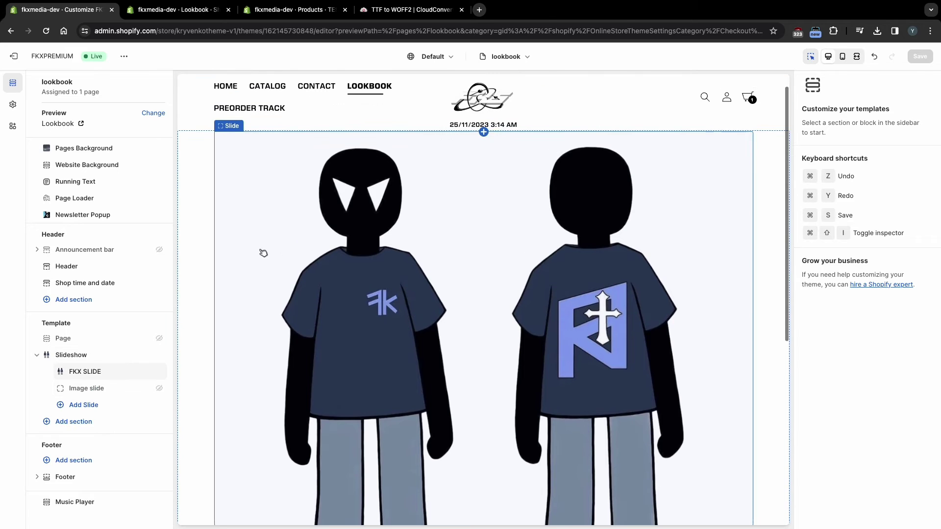
click(78, 149)
scroll(809, 208, down, 4)
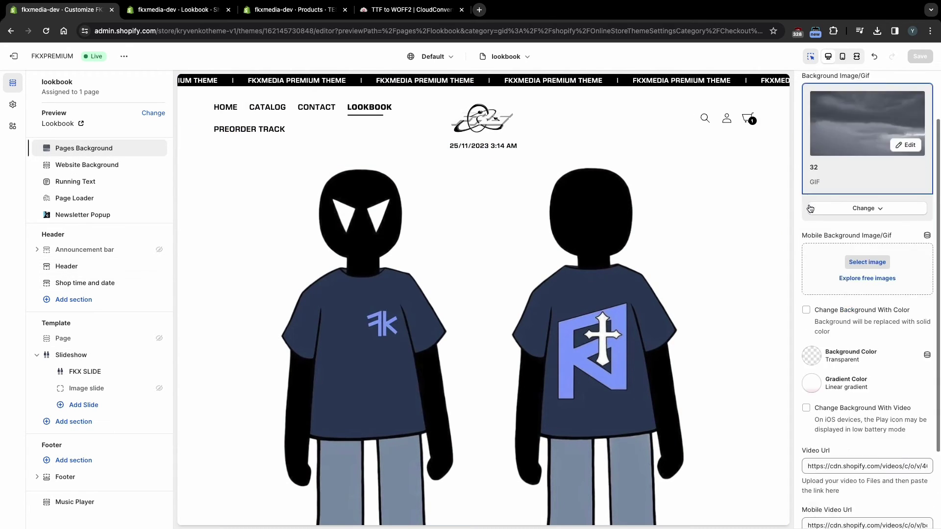
scroll(809, 208, up, 4)
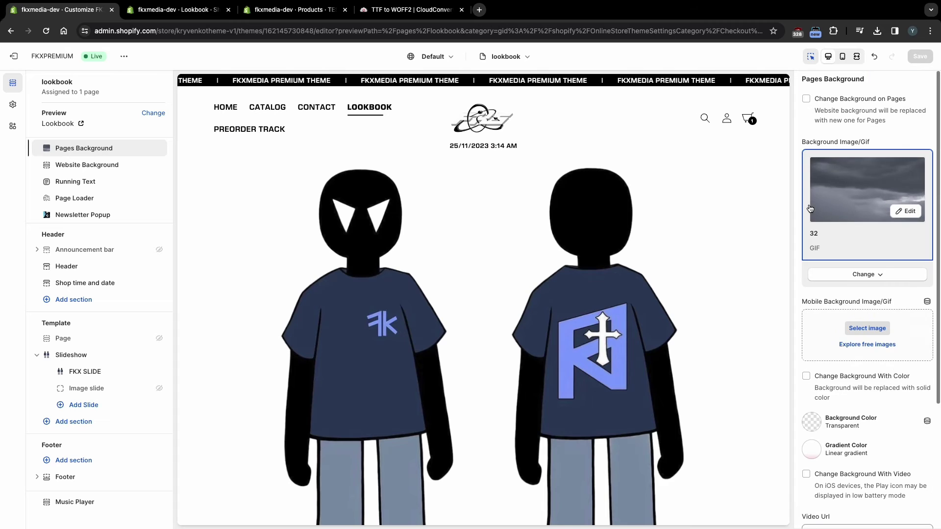
Switch the editor to the pre-order-track page template
click(518, 58)
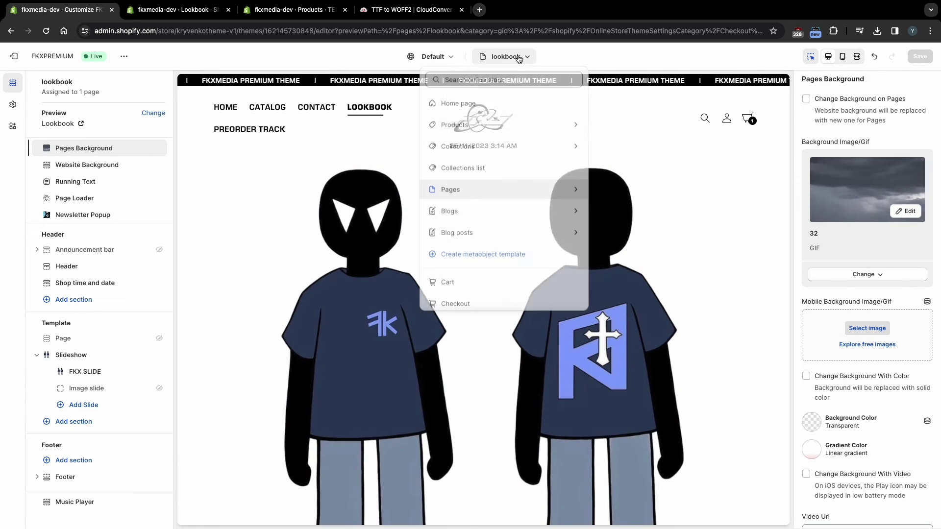
click(478, 195)
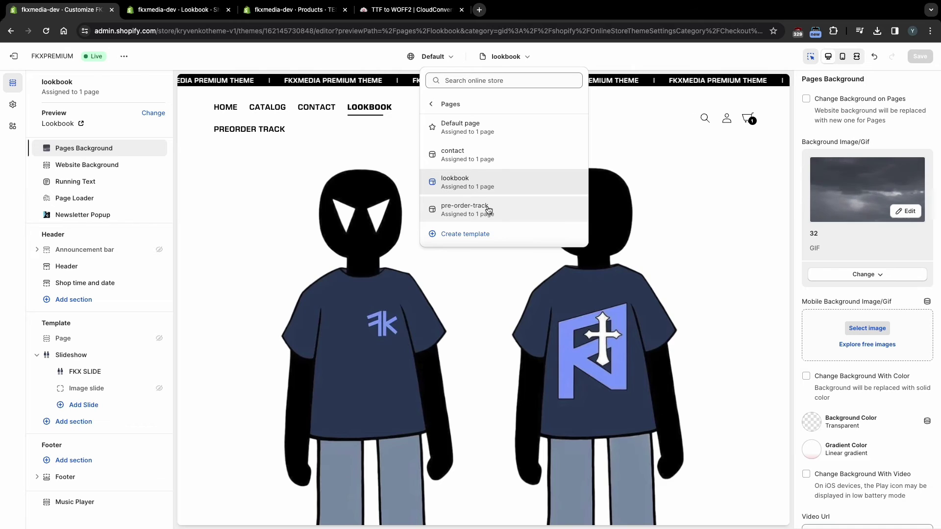
click(484, 212)
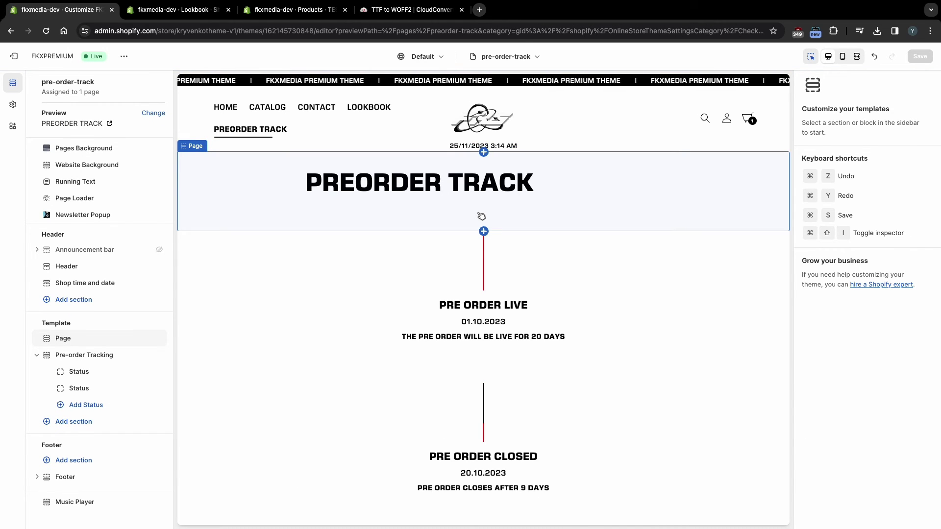
Inspect the PRE ORDER LIVE and PRE ORDER CLOSED (20.10.2023) status blocks under Pre-order Tracking
scroll(481, 216, down, 2)
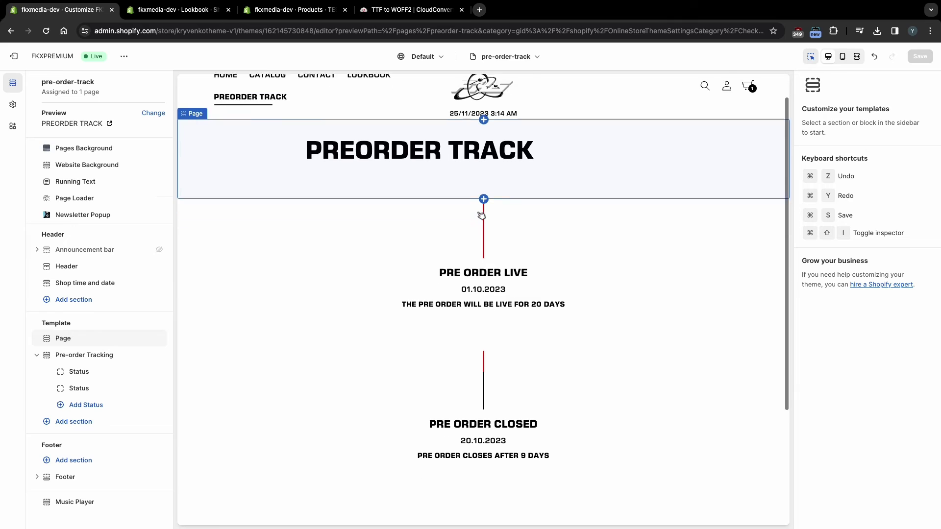
click(79, 372)
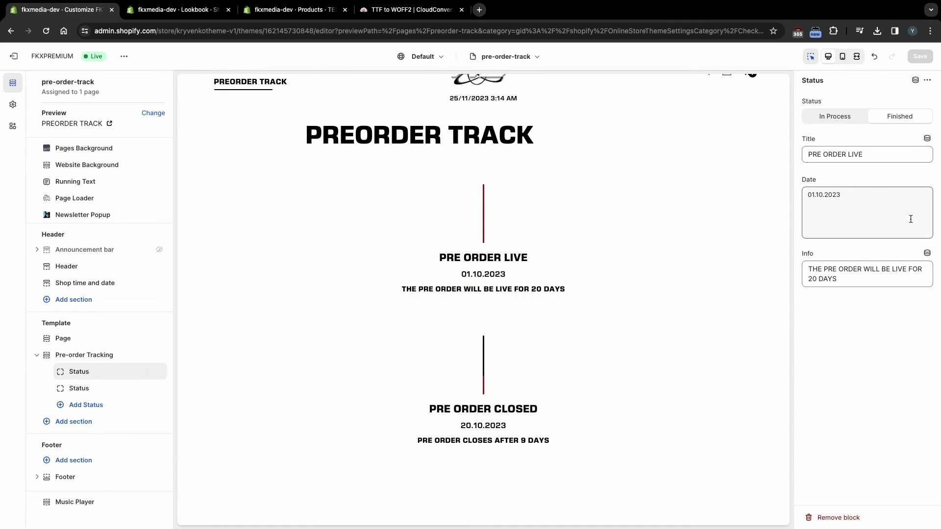
click(830, 133)
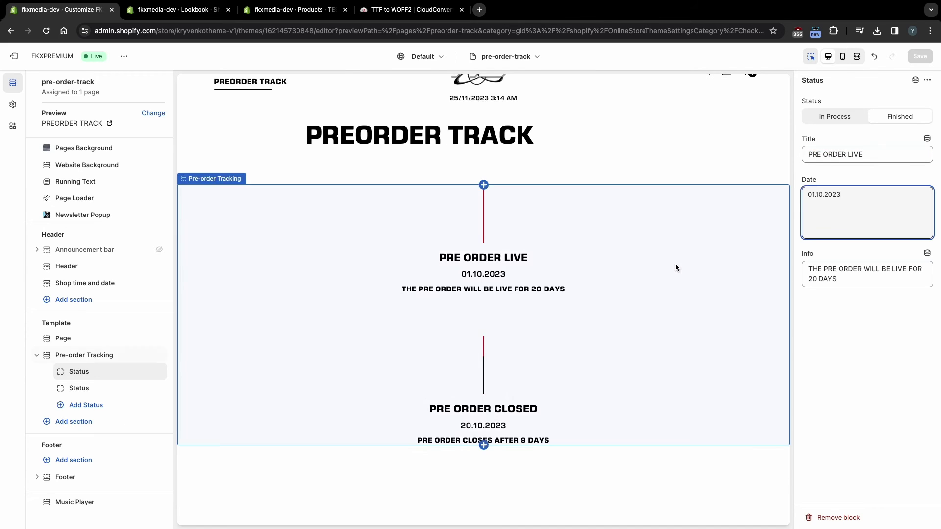
click(81, 315)
click(79, 390)
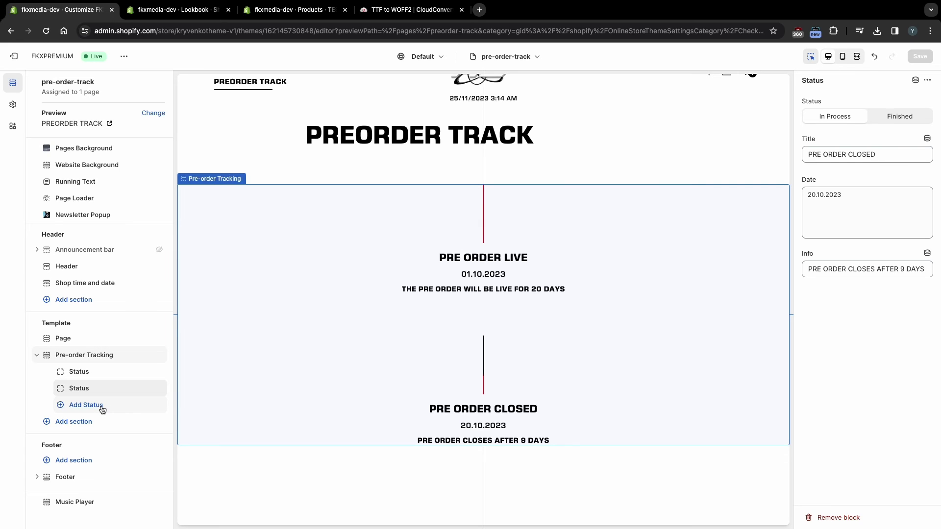
Expand the Others group in the page template list
click(506, 58)
scroll(472, 264, down, 2)
click(462, 295)
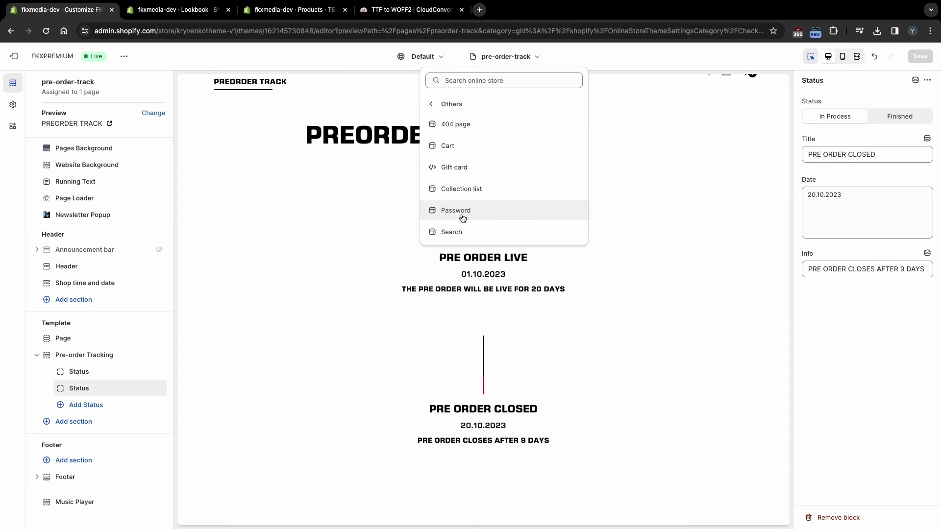
Load the Password template, review the header's shipping status text, then show the Countdown Timer settings
click(459, 216)
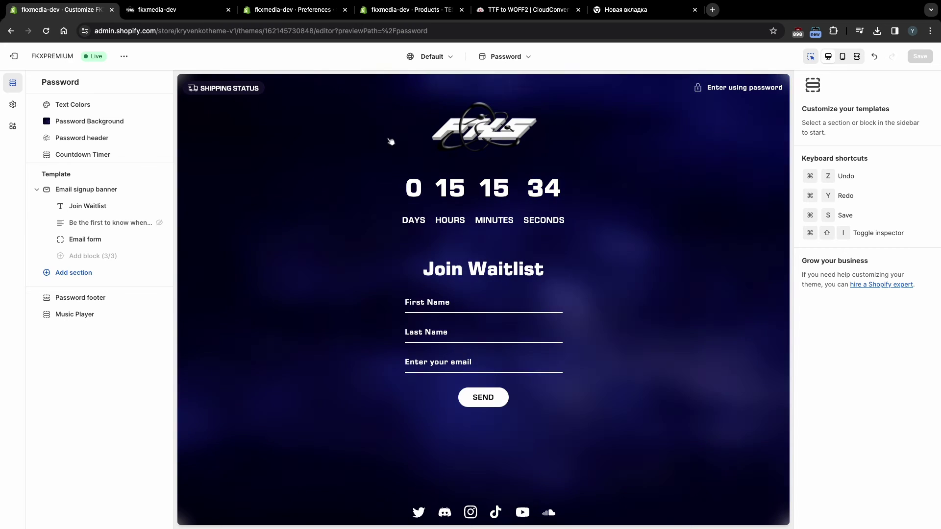
click(387, 125)
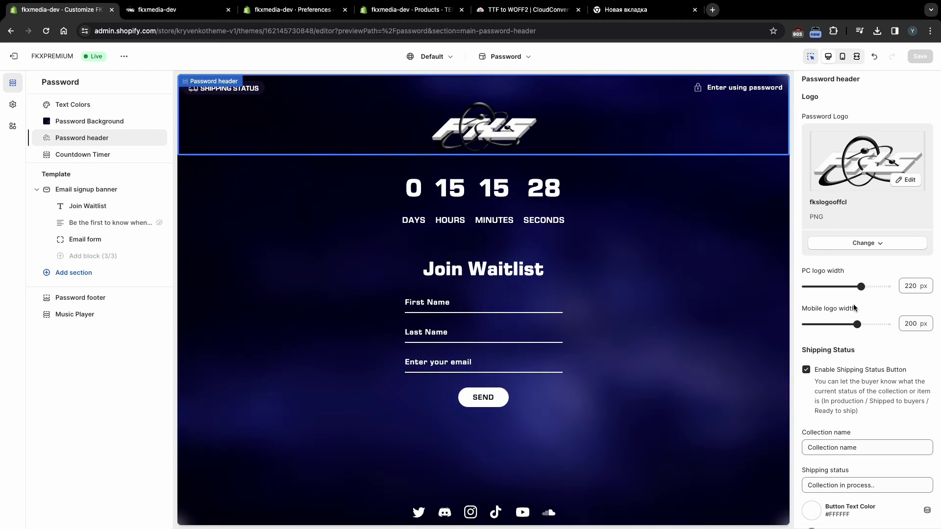
scroll(854, 304, down, 3)
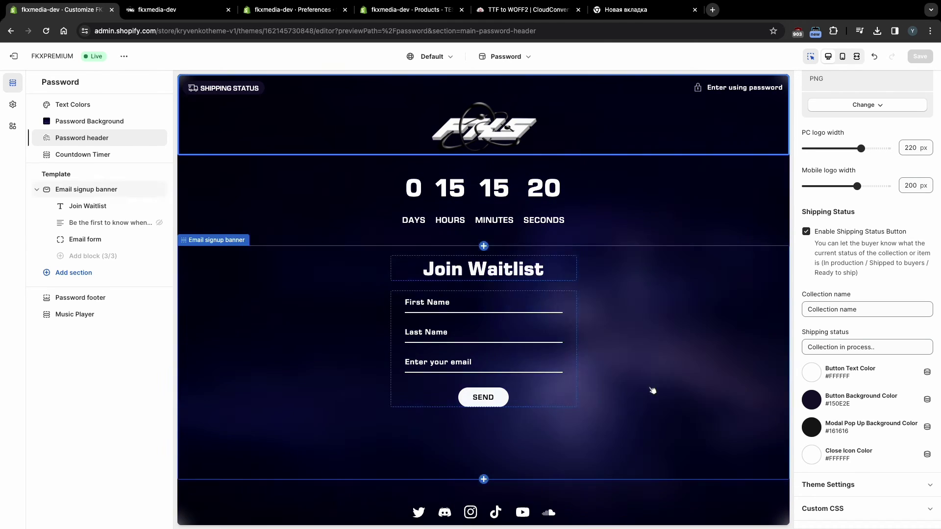
drag(885, 346, 804, 331)
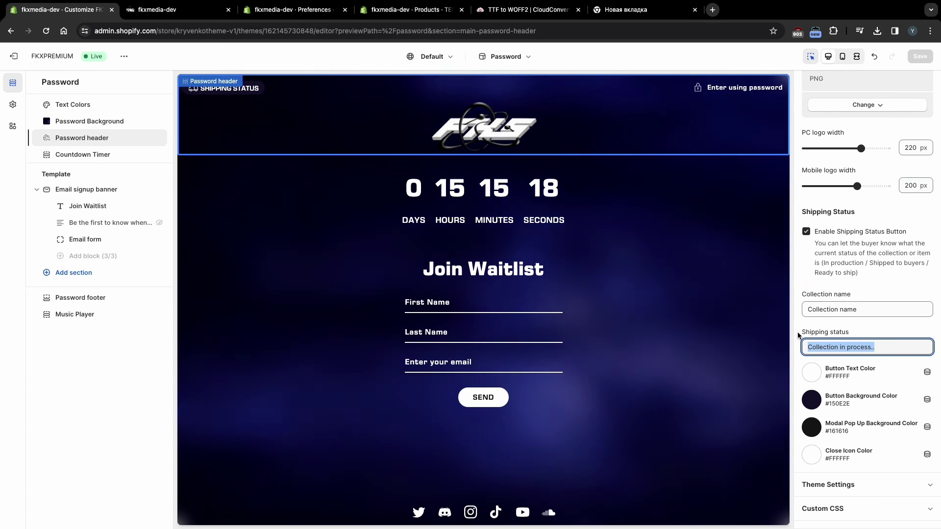
click(810, 326)
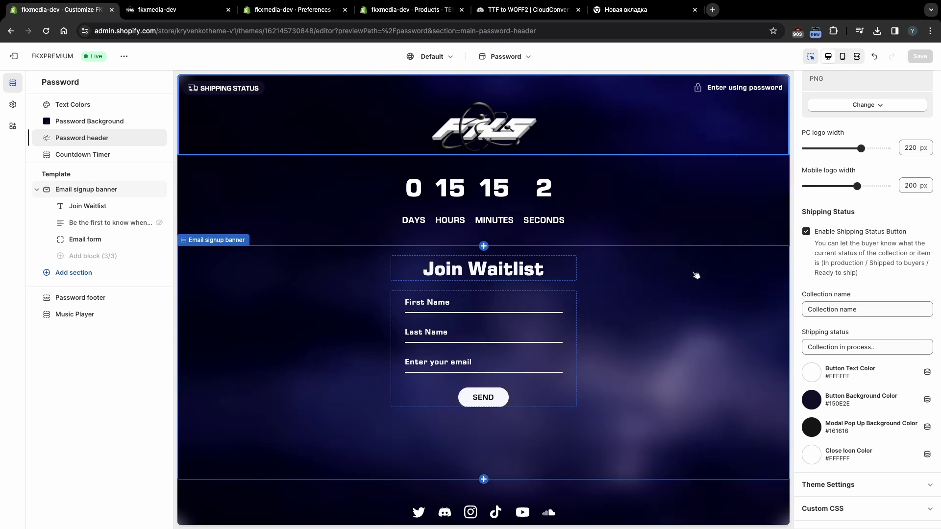
click(578, 211)
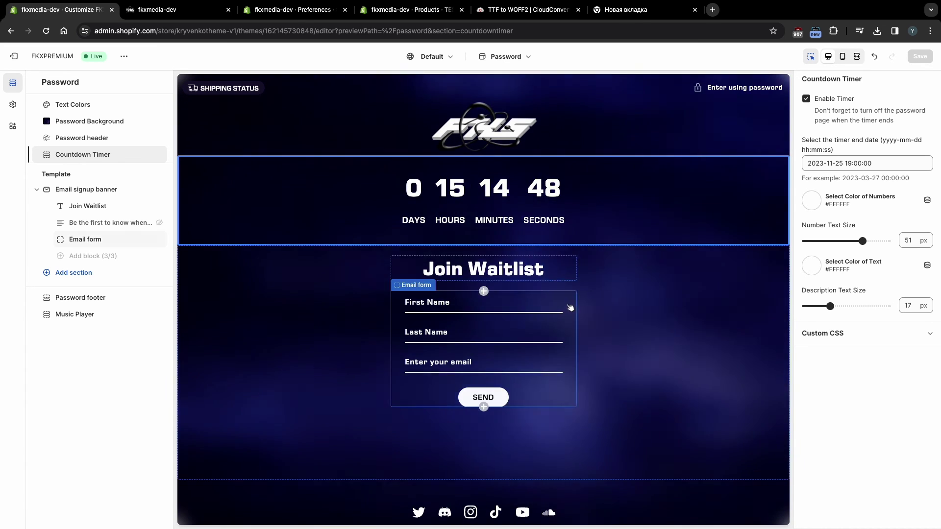
click(604, 300)
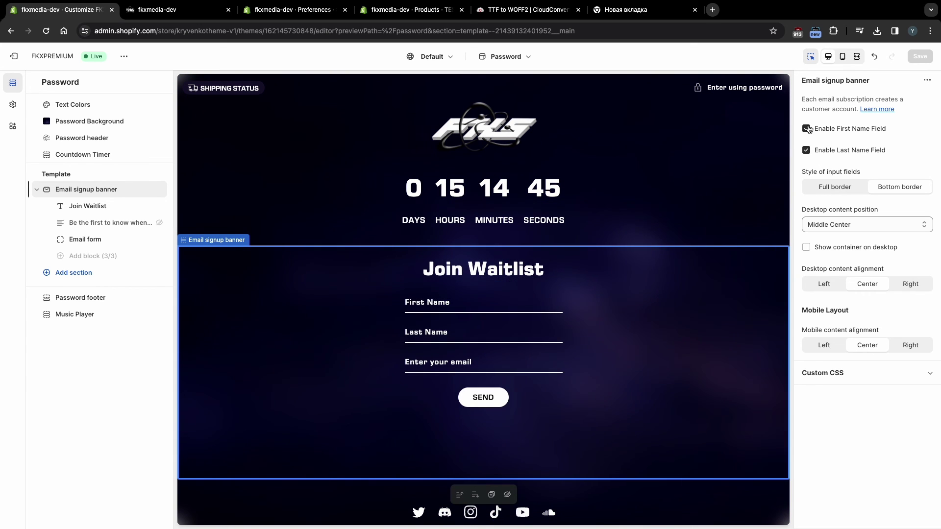
click(806, 129)
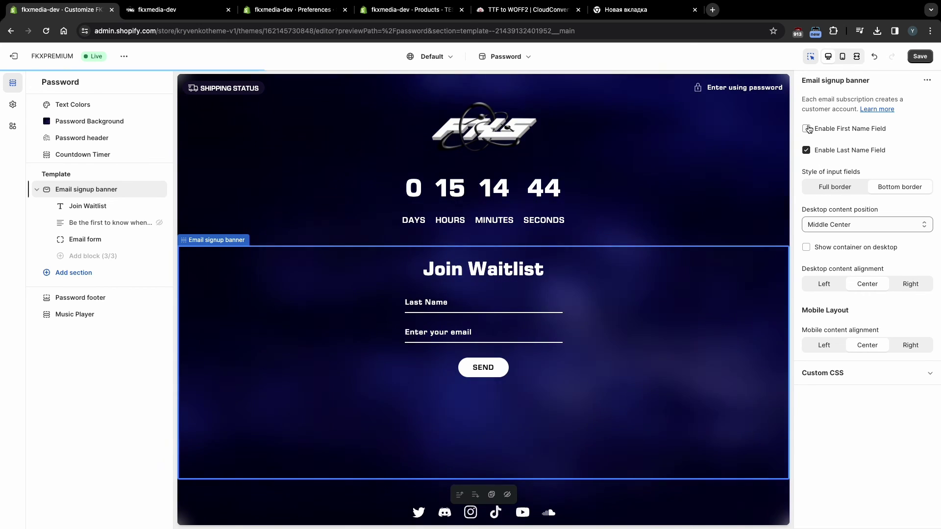
click(806, 129)
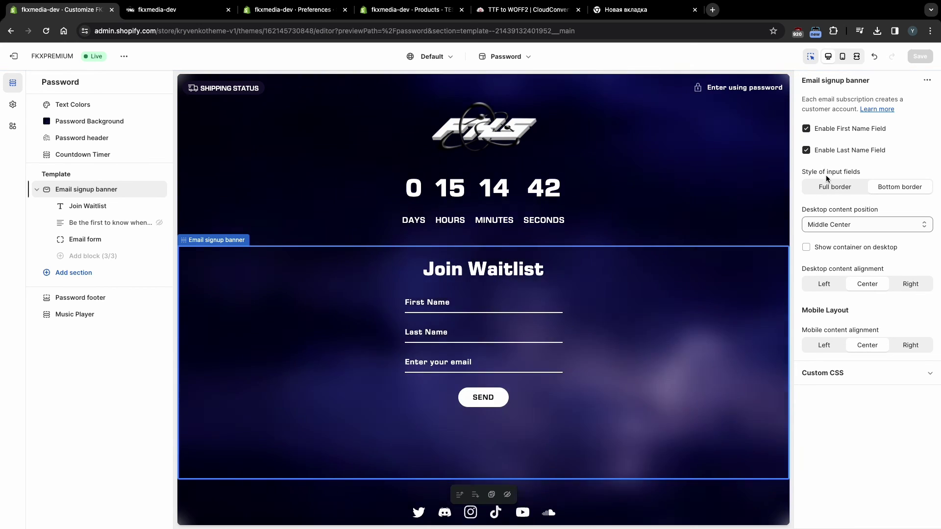
click(822, 187)
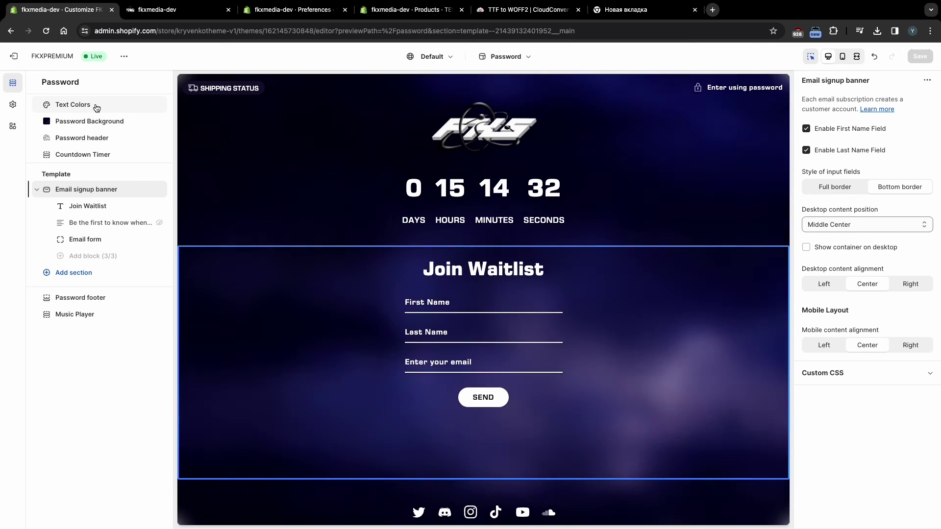
click(96, 108)
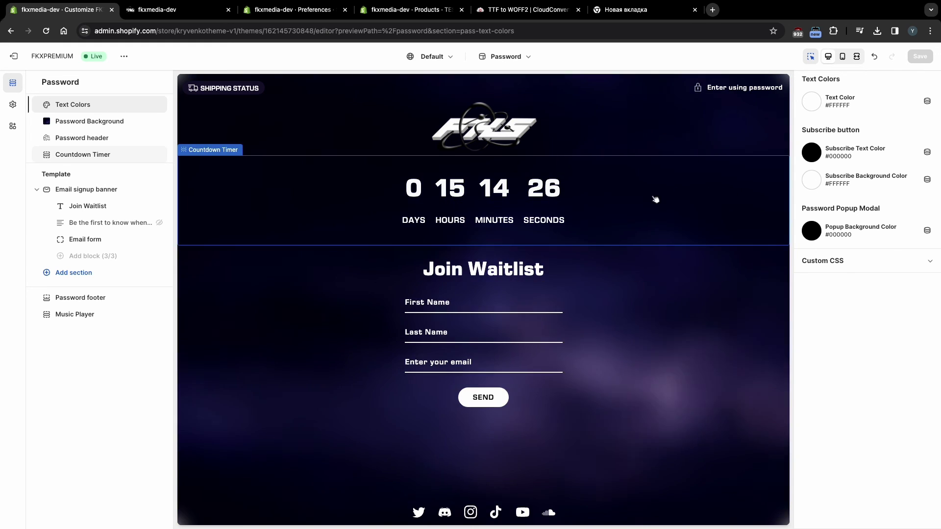
click(647, 197)
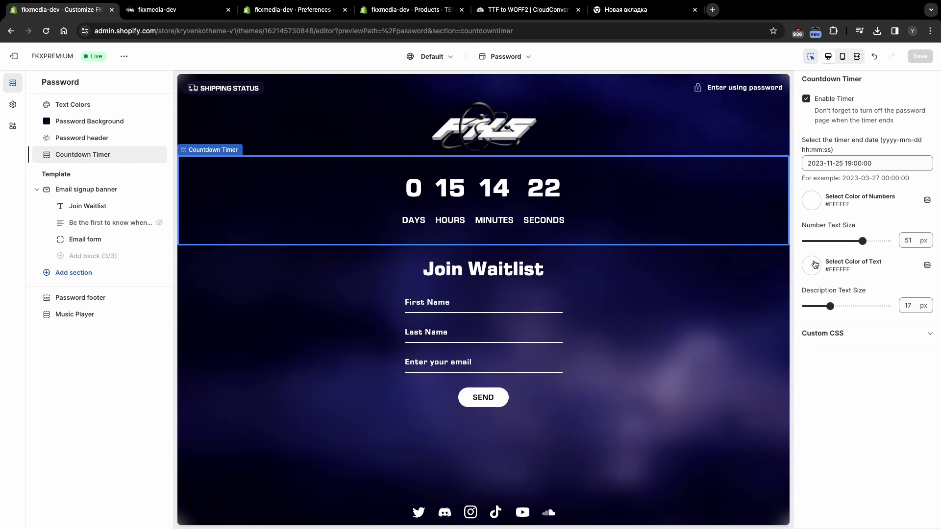
Review the Password Background settings of the password page
click(139, 118)
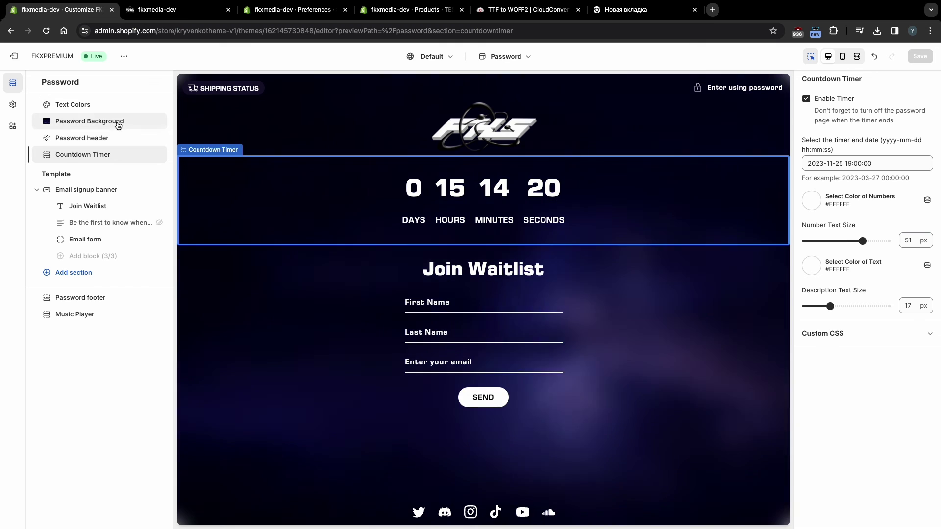
scroll(824, 260, down, 3)
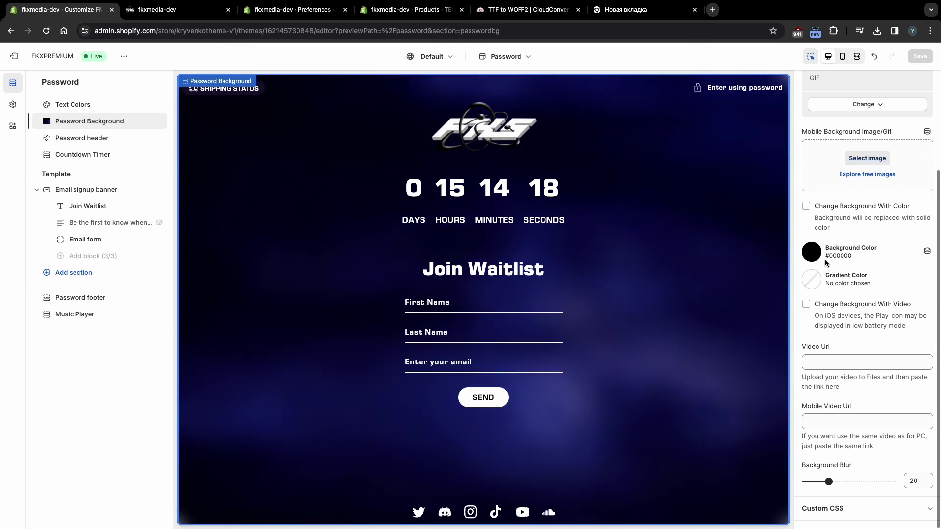
scroll(825, 260, up, 2)
scroll(824, 260, up, 2)
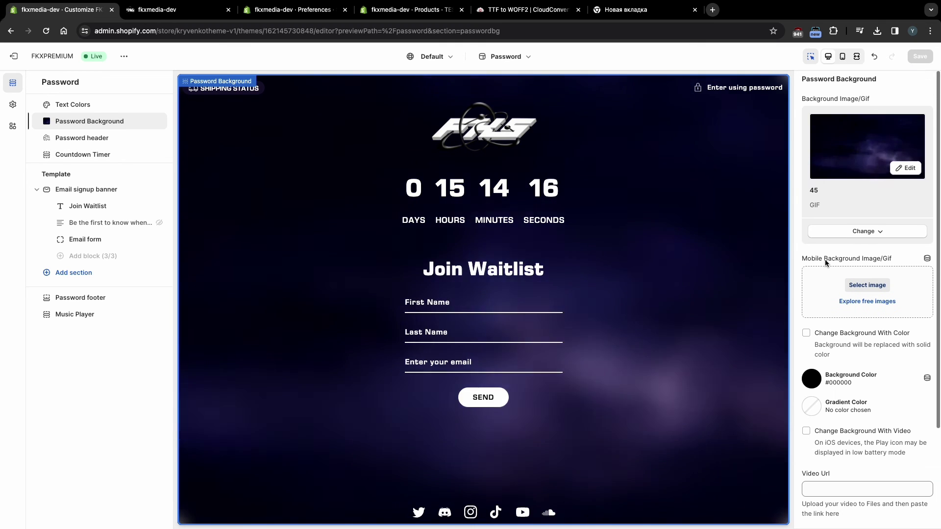
Show the Music Player settings and inspect its CDN music file URL
click(97, 315)
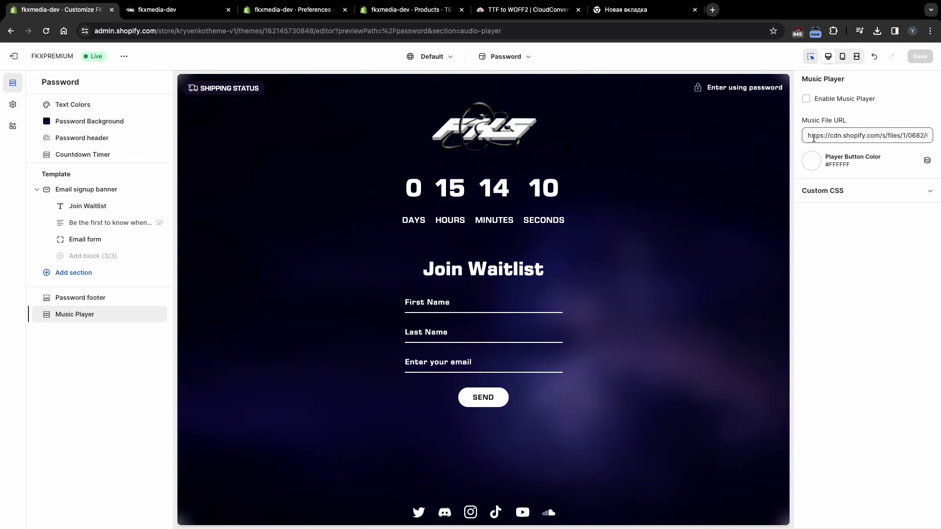
click(915, 136)
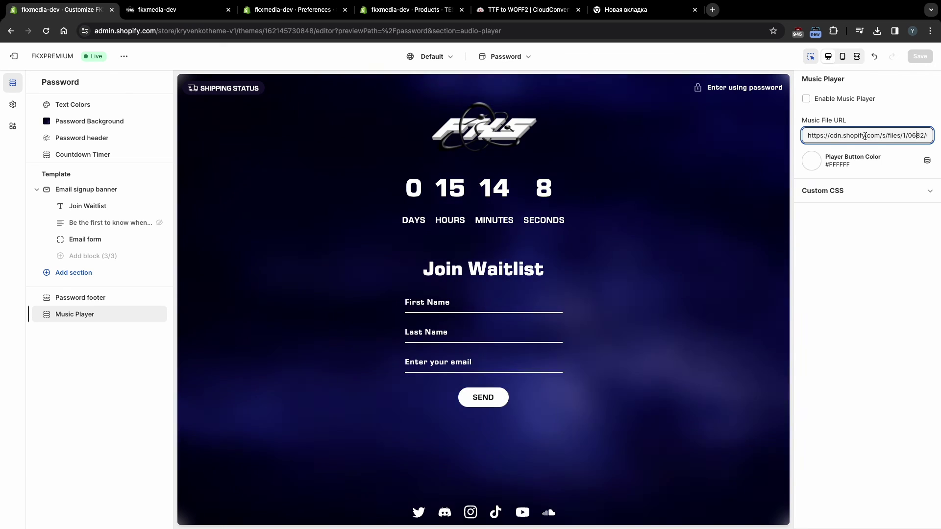
click(872, 112)
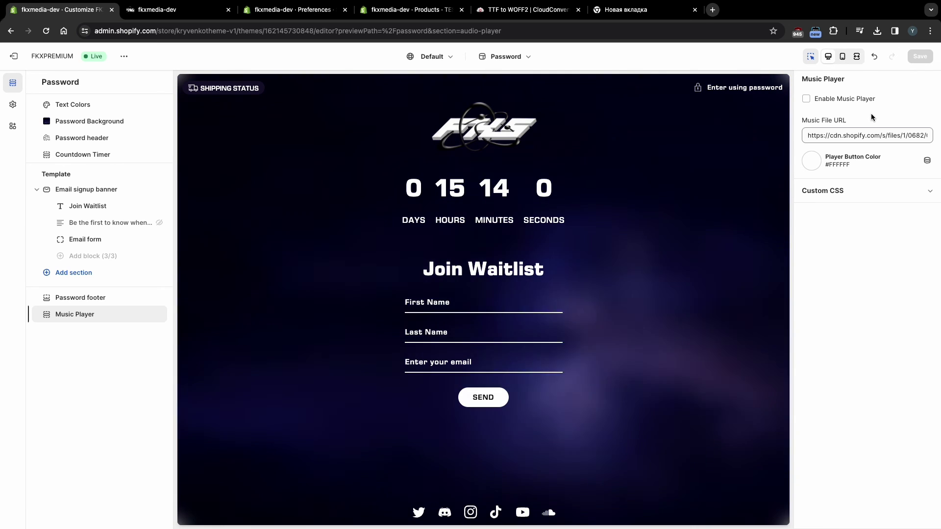
Check the store password in Preferences, then go to the Online Store Themes page
click(295, 15)
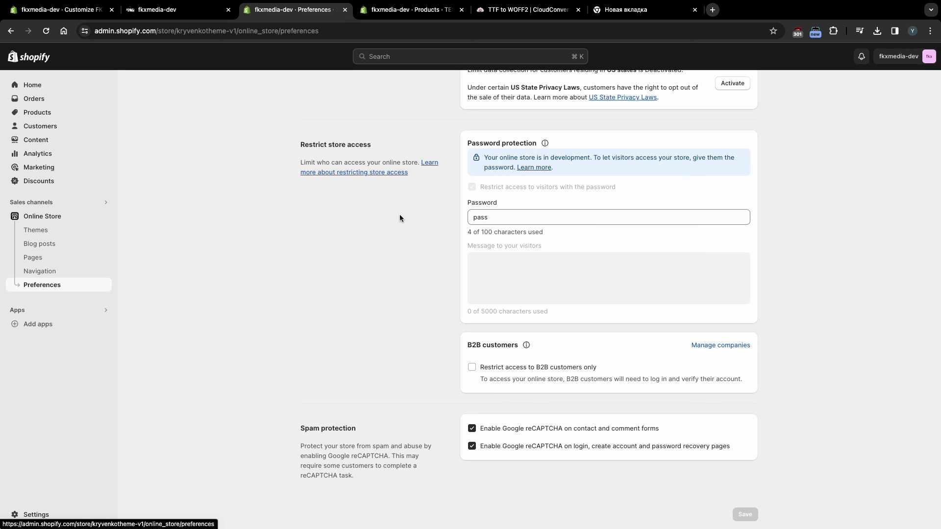
drag(491, 217, 452, 217)
click(451, 217)
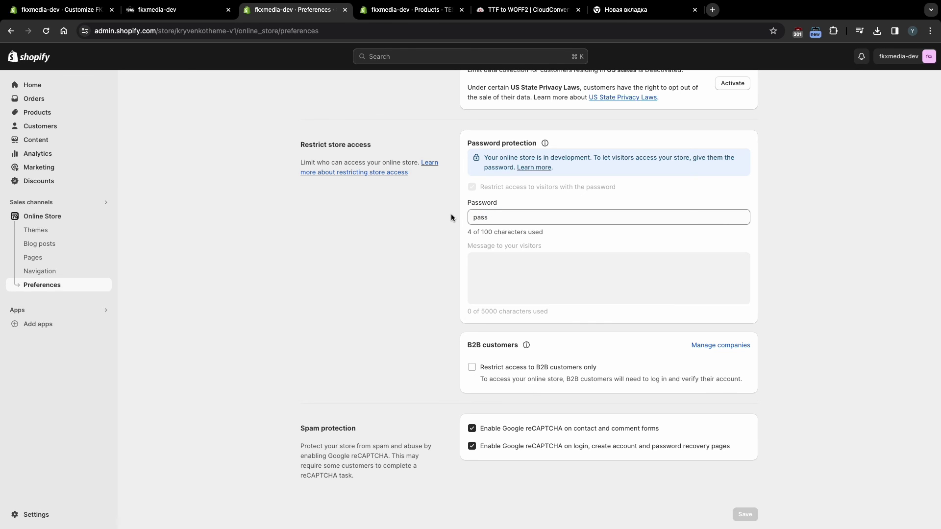
scroll(451, 217, up, 15)
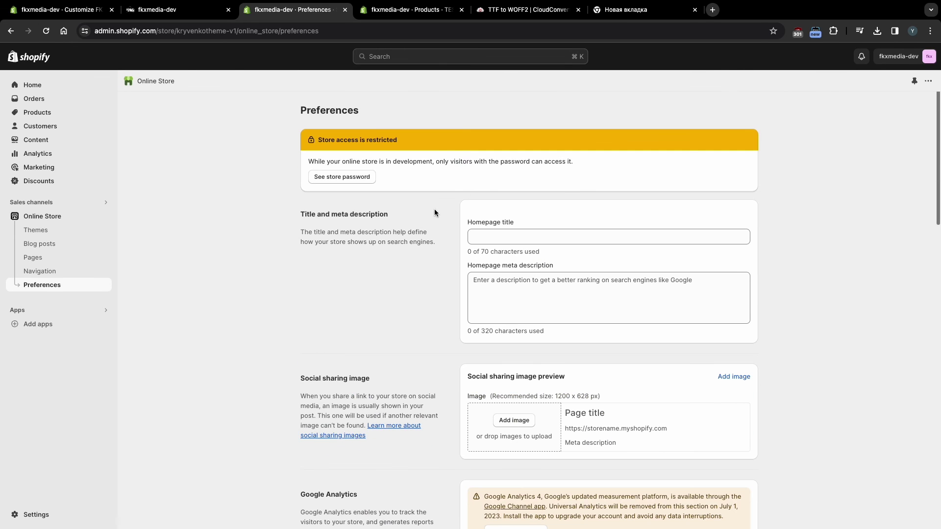
click(81, 230)
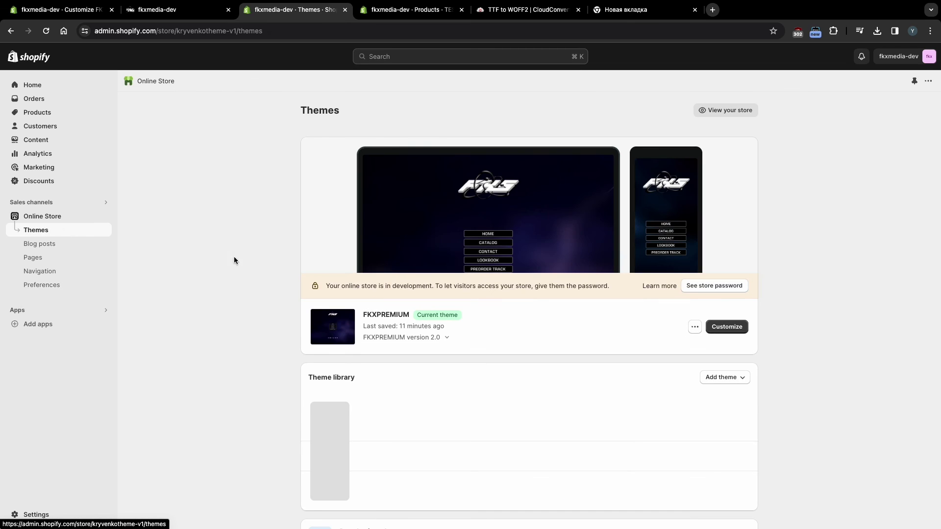